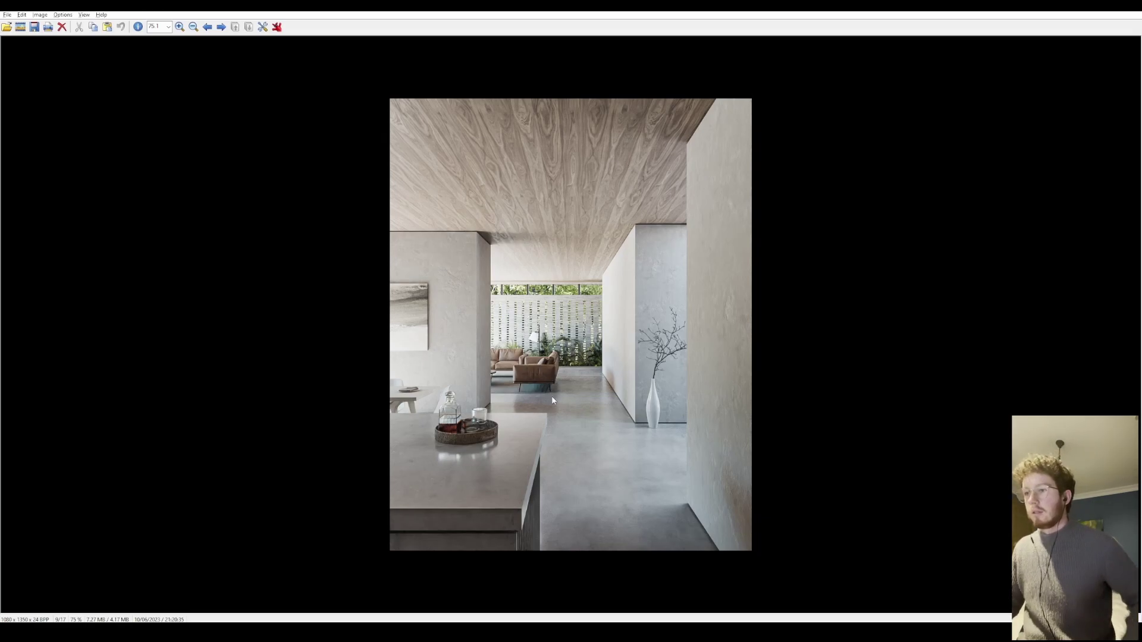
Inspect the finished hallway render and switch to the Blender window containing the matching house interior scene.
scroll(576, 396, "up", 1)
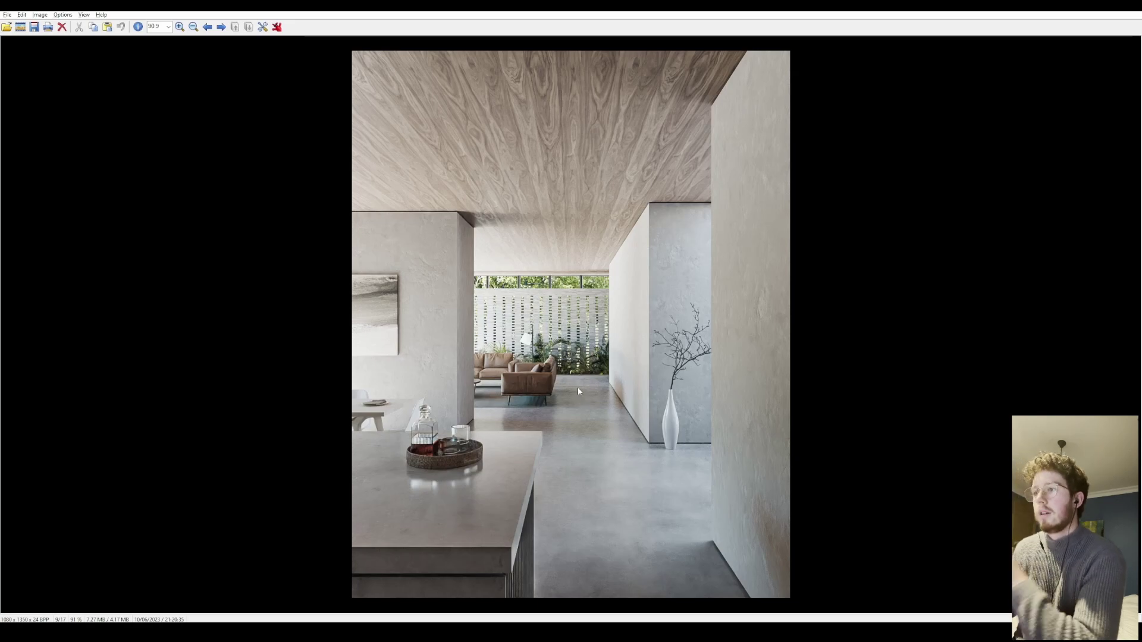
mouse_move(339, 632)
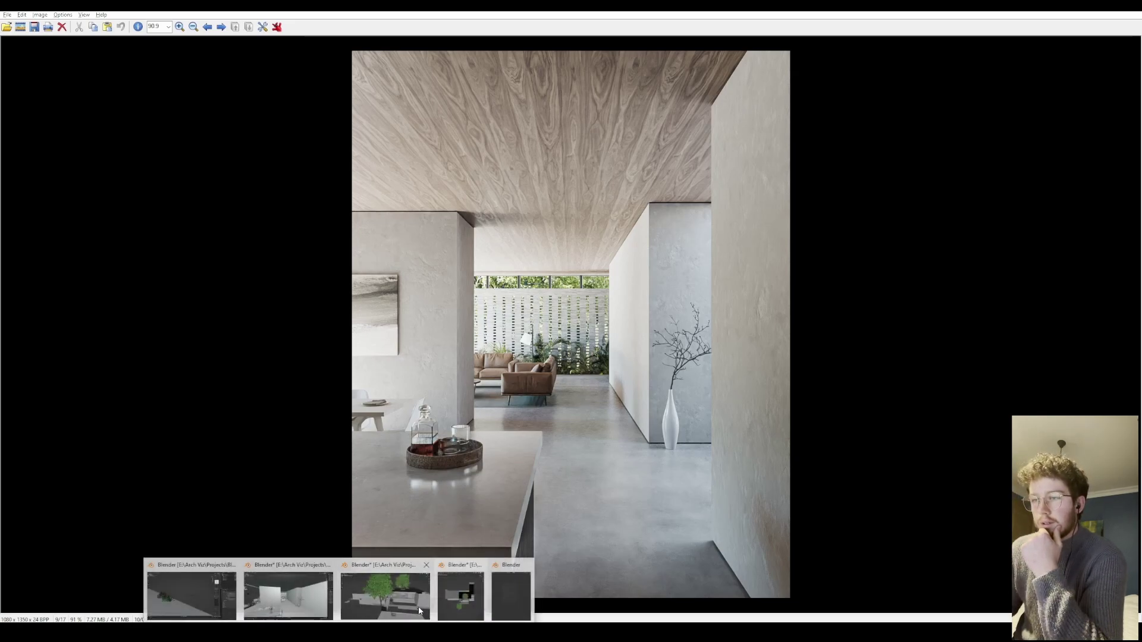
left_click(308, 608)
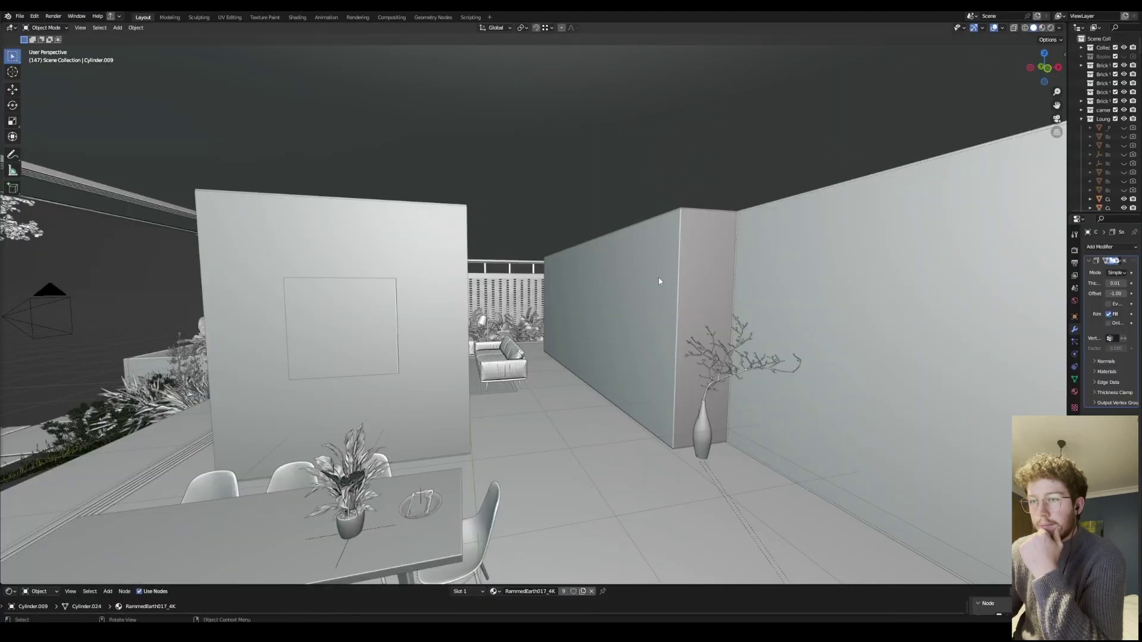
Examine the solid-shaded house model from the interior, the garden steps and the terrace, and select the rear lounge sofa.
middle_click_drag(654, 297, 688, 274)
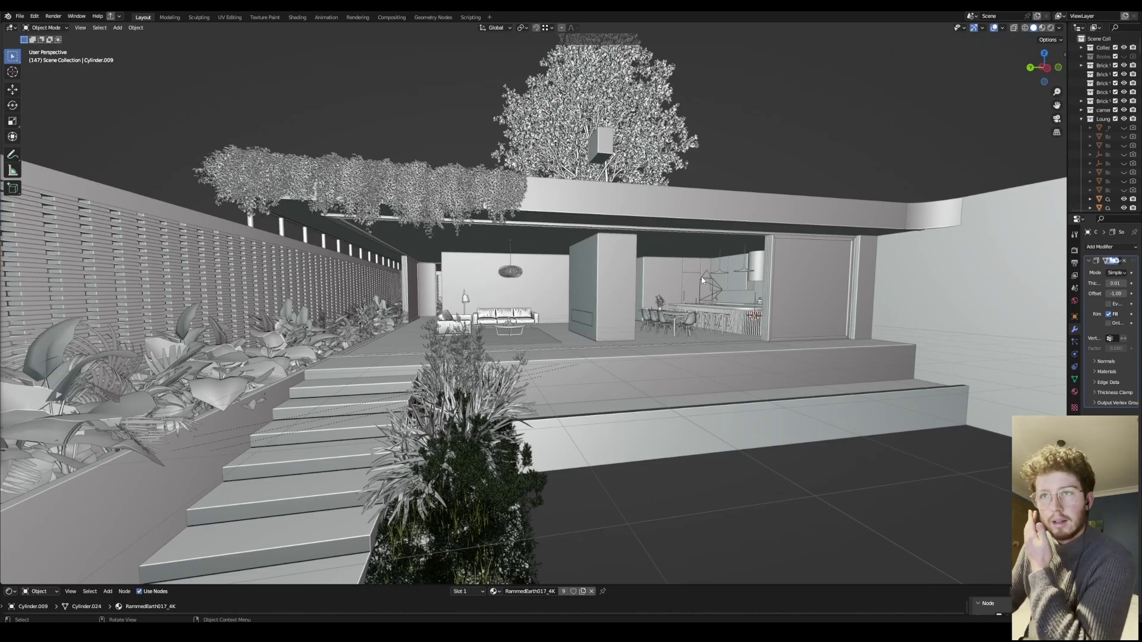
middle_click_drag(760, 253, 668, 264)
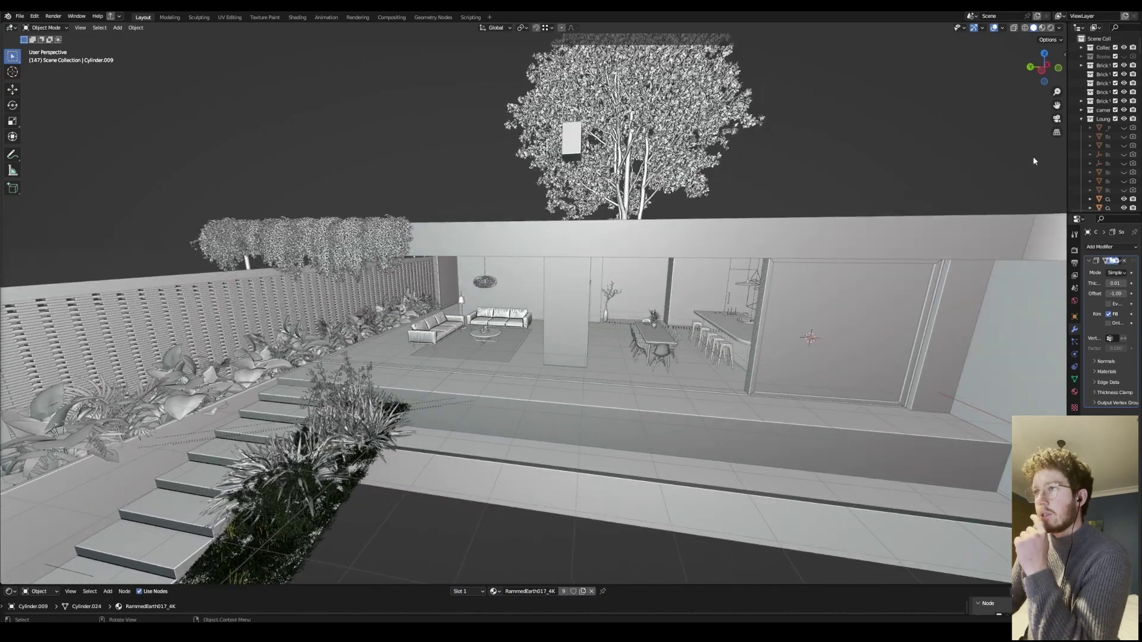
middle_click_drag(659, 217, 677, 206)
middle_click_drag(711, 252, 611, 271)
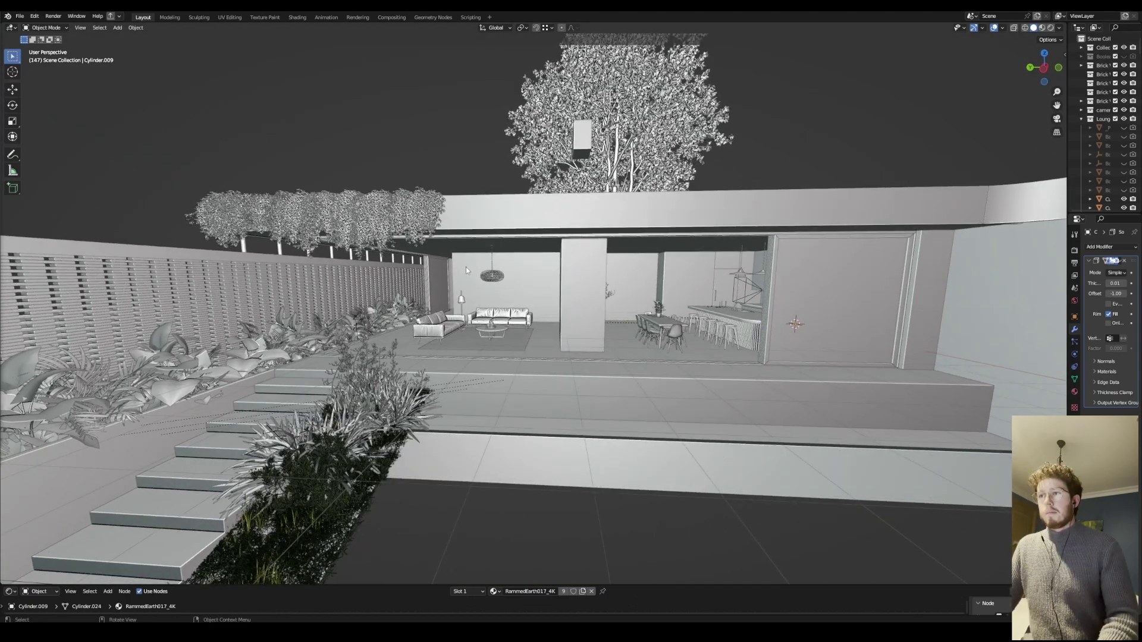
middle_click_drag(482, 275, 497, 302, "shift")
scroll(512, 284, "up", 4)
left_click(526, 306)
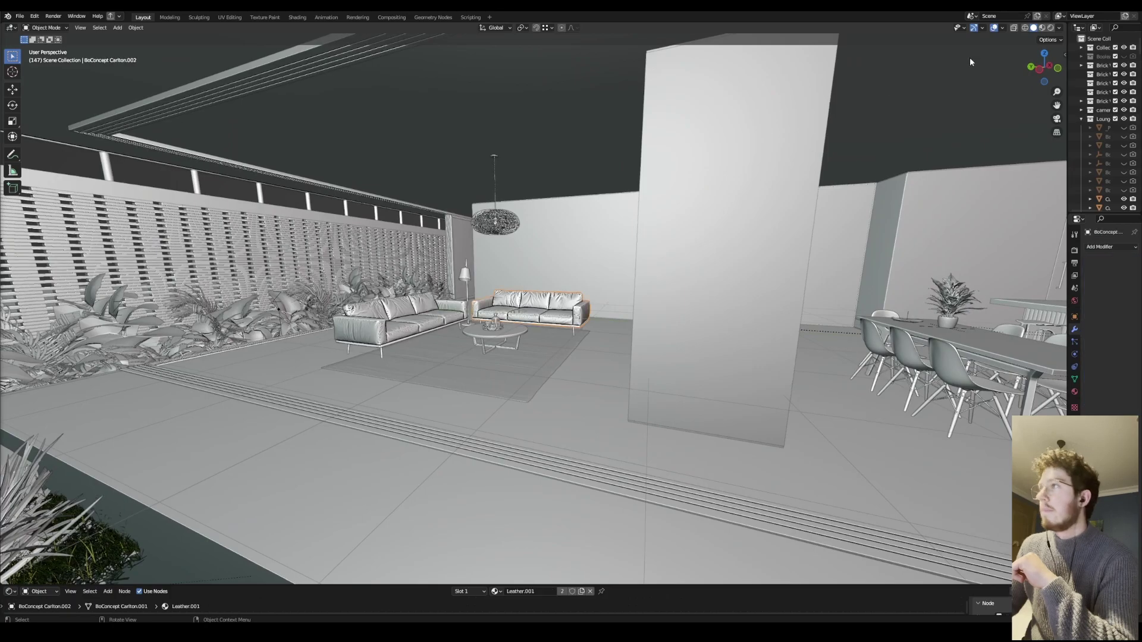
Show the scene with rendered viewport shading, select the freestanding painting wall and bring the dining area and hallway into view.
left_click(158, 179)
middle_click_drag(678, 244, 449, 244, "shift")
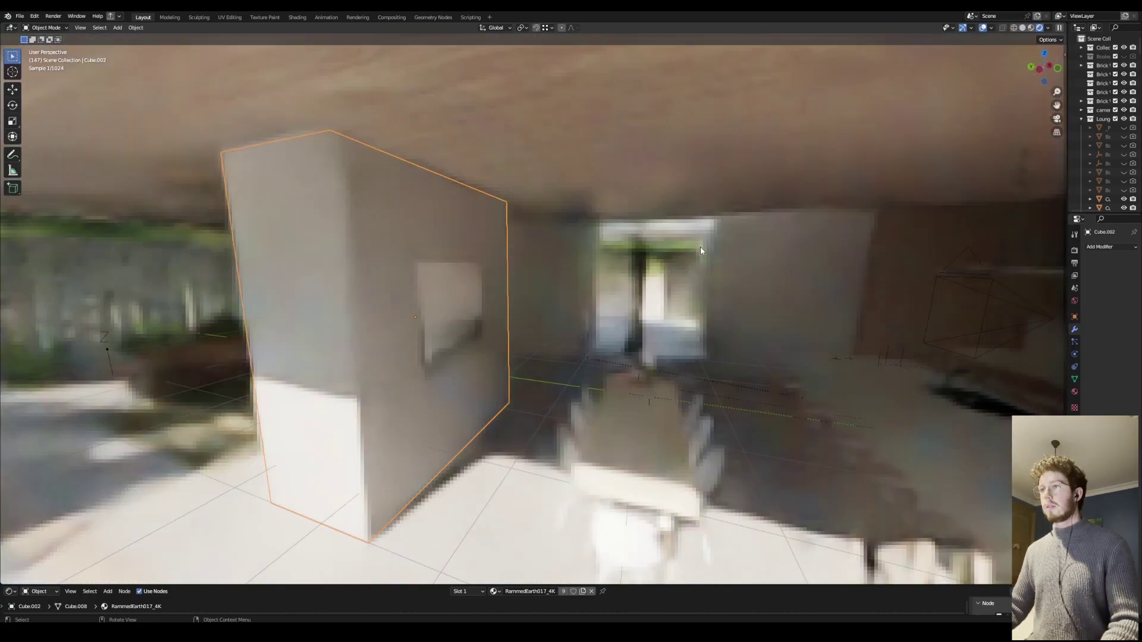
middle_click_drag(701, 246, 645, 240)
scroll(683, 241, "up", 4)
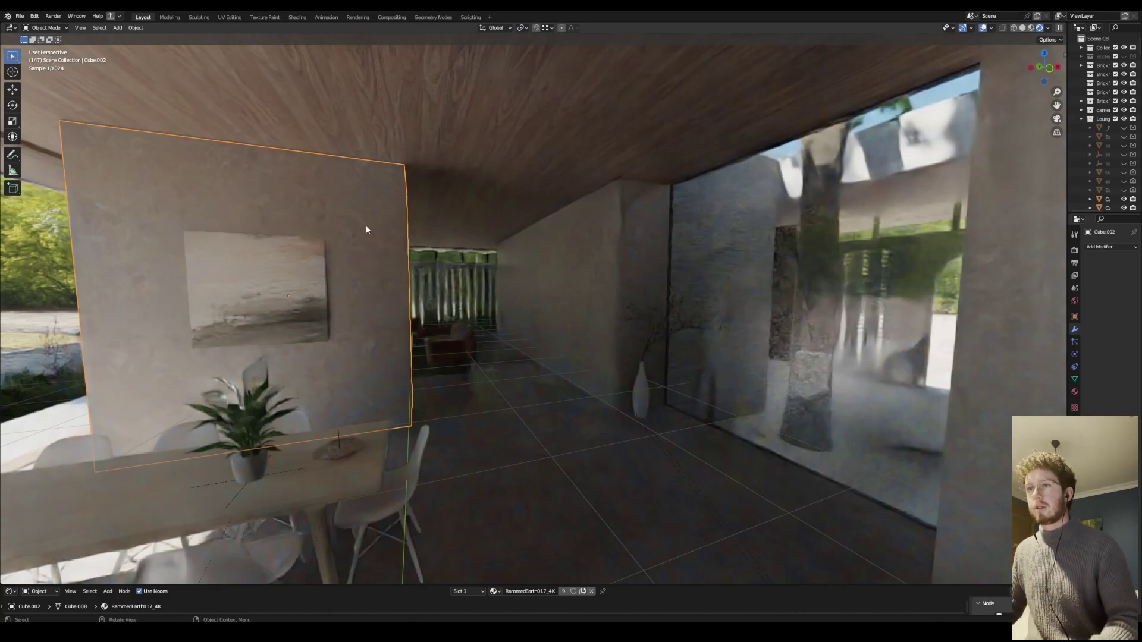
Check which materials are assigned to the wooden ceiling and the polished concrete floor by selecting each one.
left_click(470, 113)
left_click(470, 114)
left_click(466, 119)
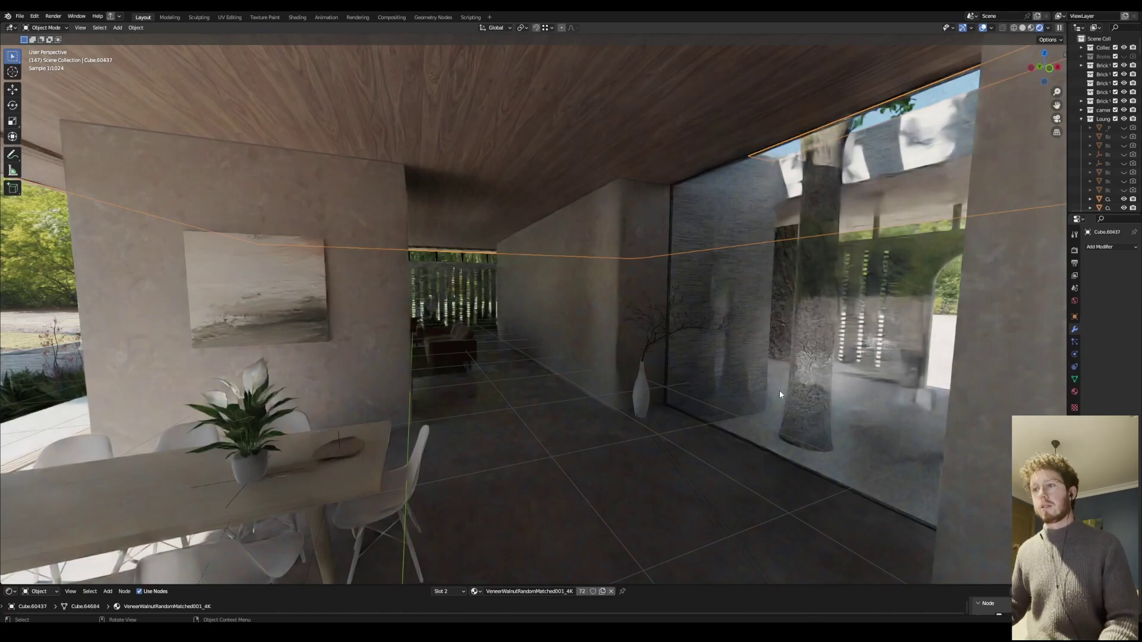
left_click(361, 353)
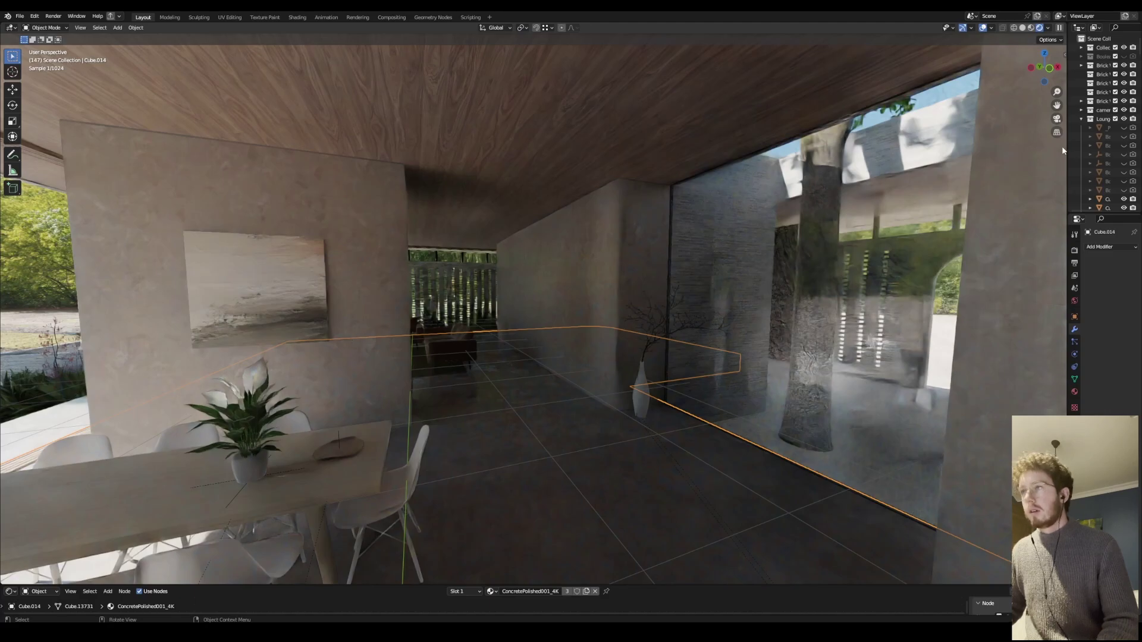
Restore the selection of the painting wall and open the Poliigon asset library beside the viewport.
key("ctrl+z")
key("n")
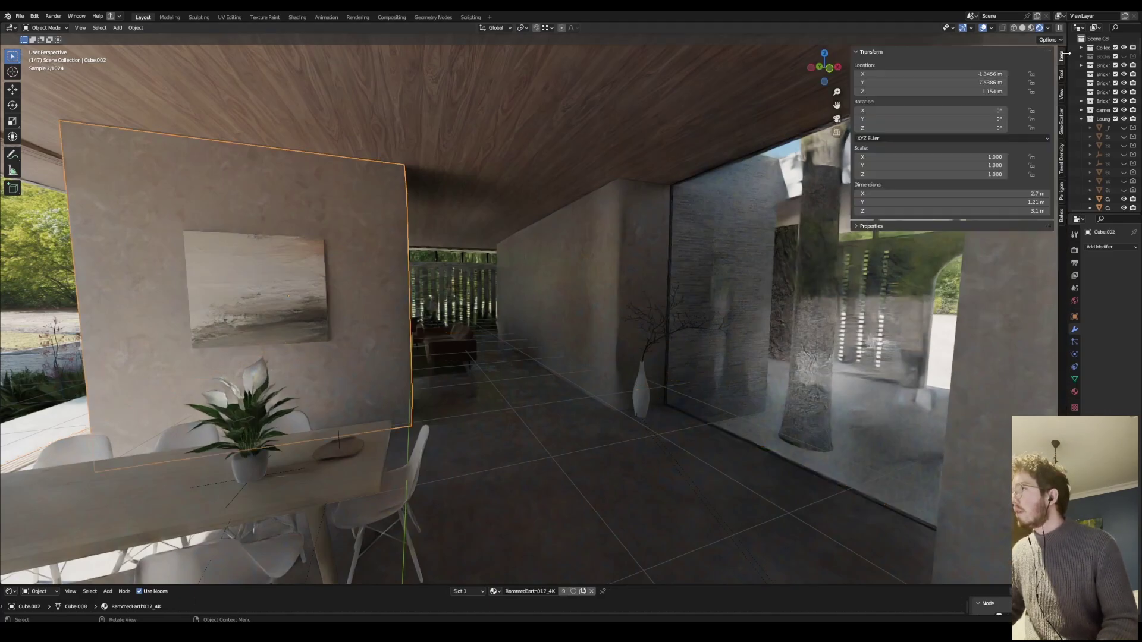
left_click(1062, 190)
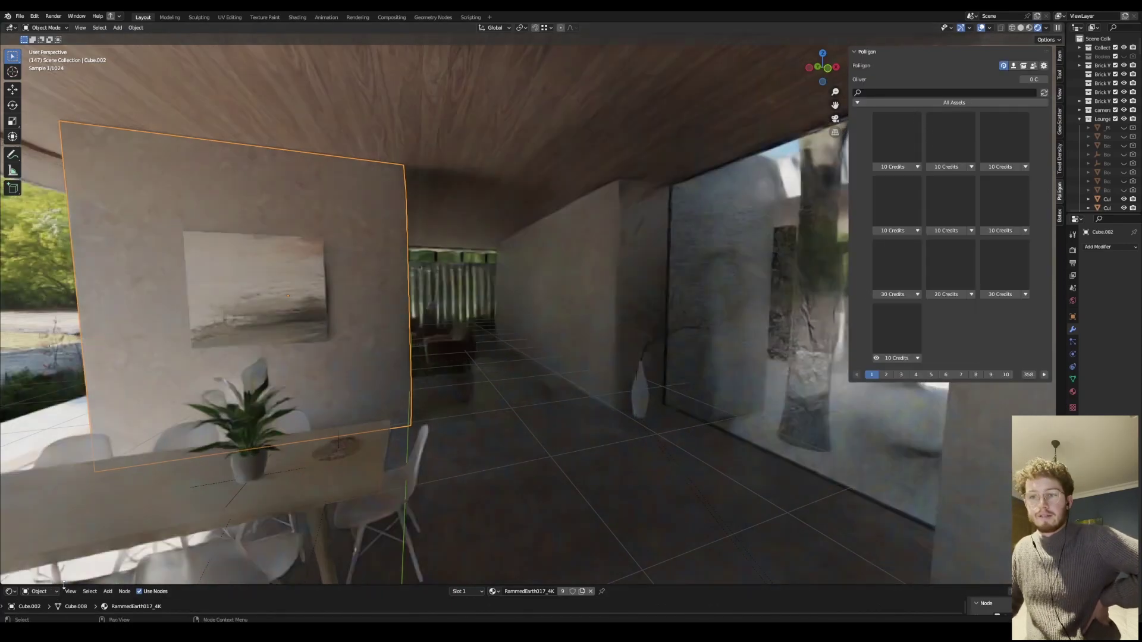
Enlarge the shader editor and bring the painting wall's RammedEarth017_4K node setup into view.
left_click_drag(83, 585, 93, 436)
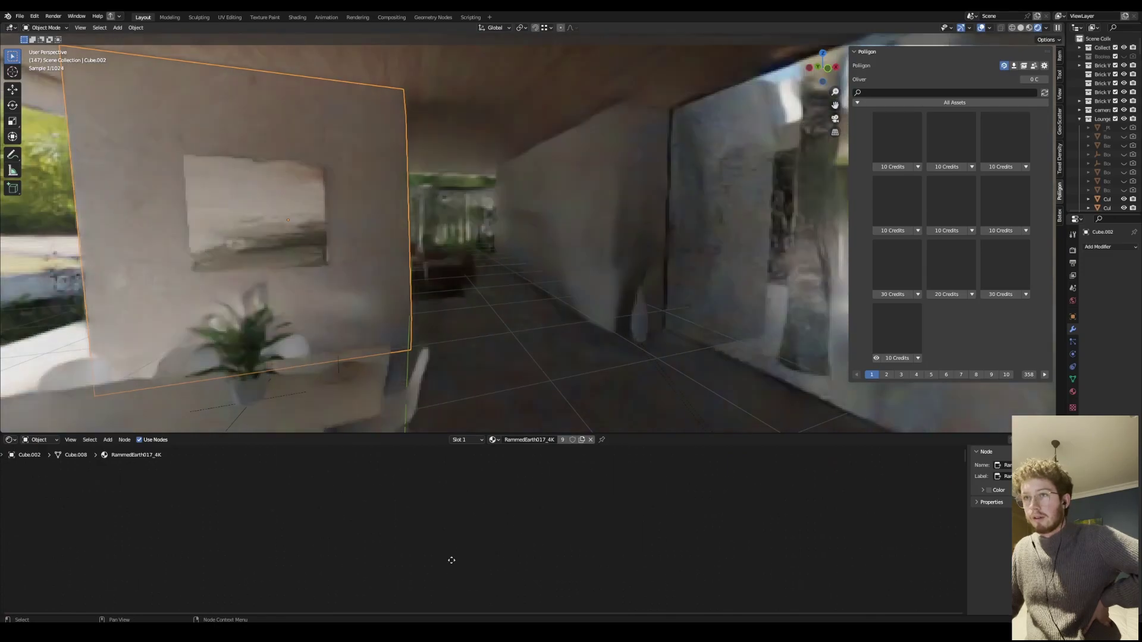
middle_click_drag(321, 520, 331, 483)
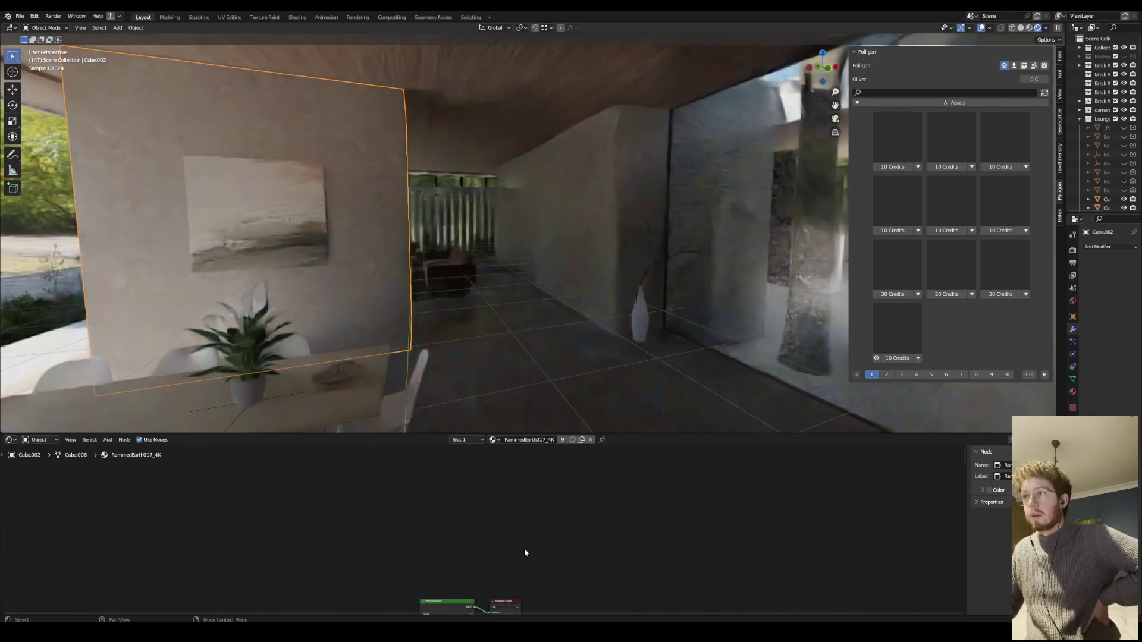
middle_click_drag(526, 552, 502, 608)
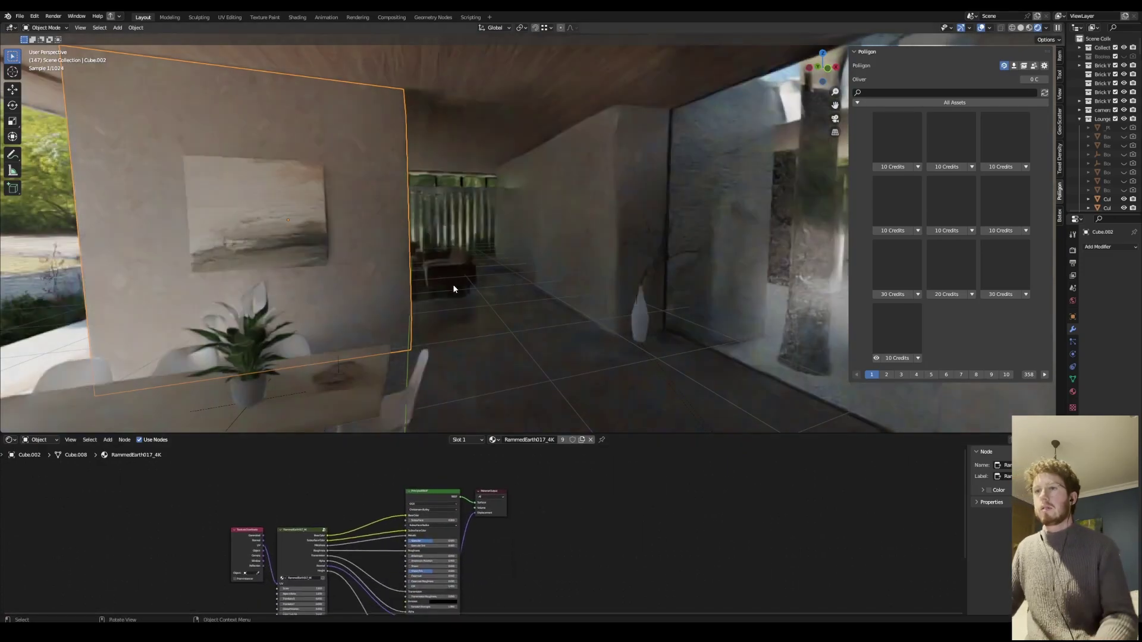
scroll(473, 518, "up", 4)
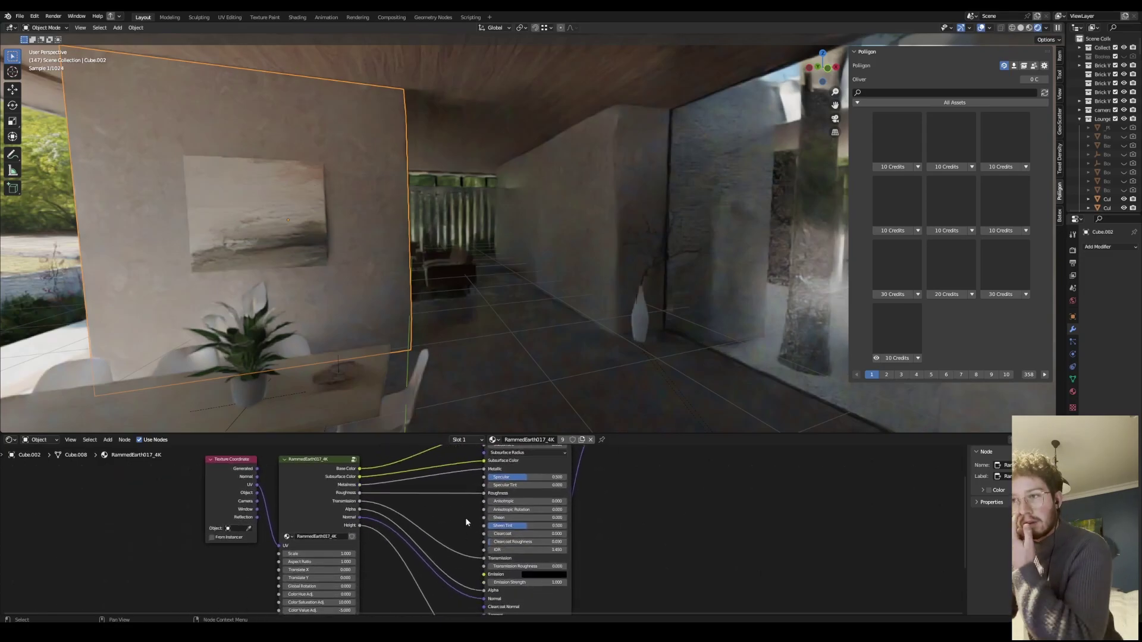
middle_click_drag(613, 455, 611, 499)
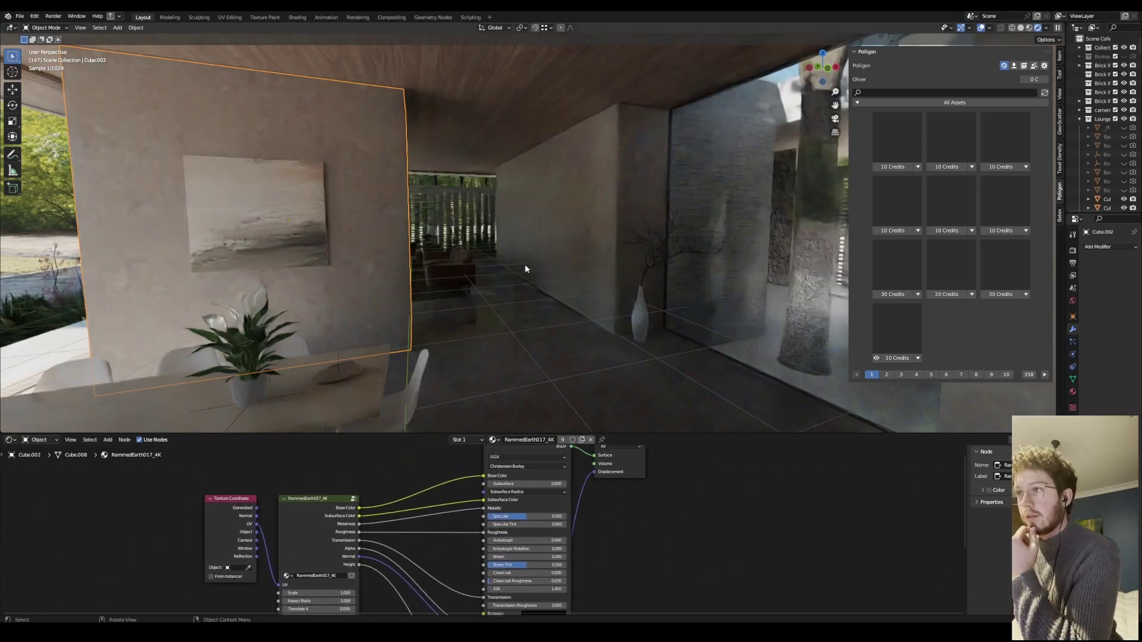
Select the wooden ceiling and inspect its VeneerWalnutRandomMatched001_4K nodes and its appearance along the hallway.
left_click(488, 101)
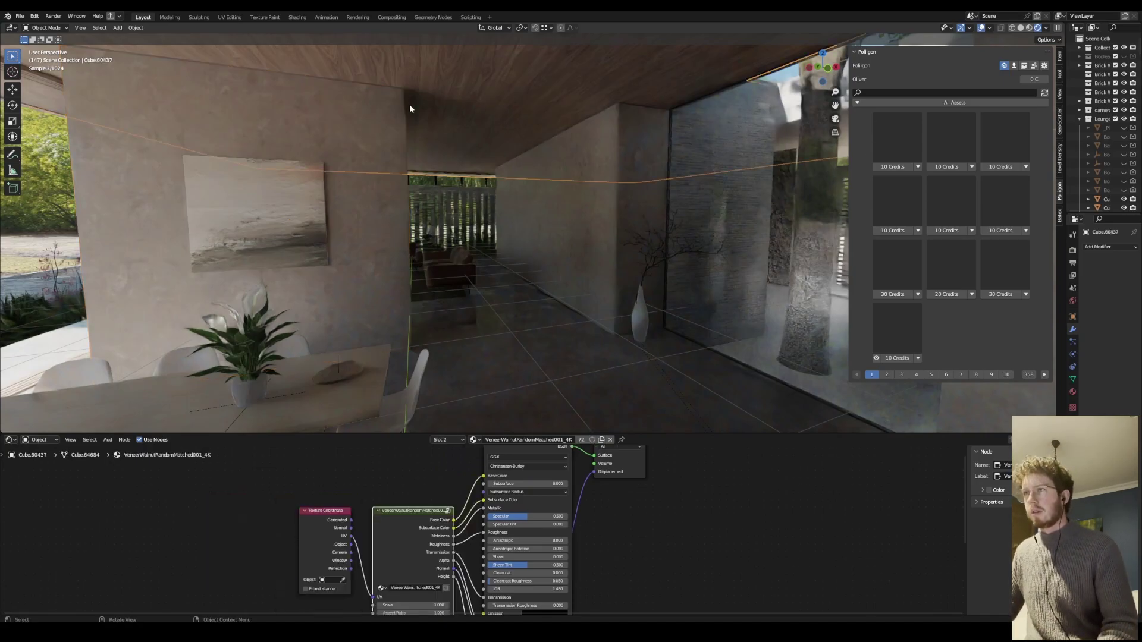
scroll(496, 220, "up", 6)
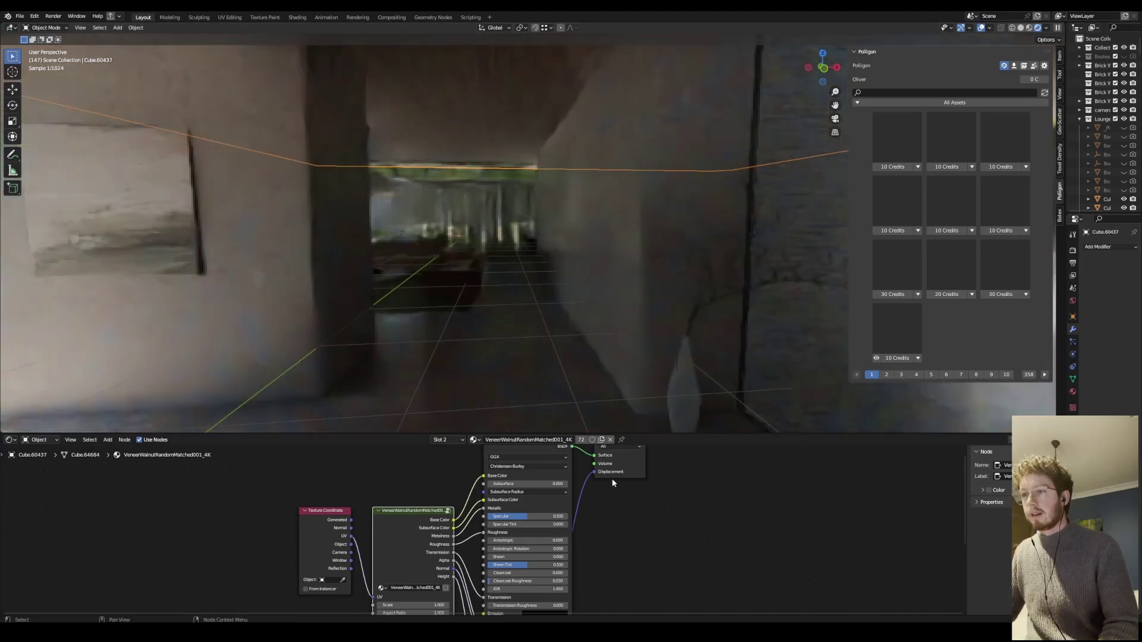
middle_click_drag(611, 482, 625, 523)
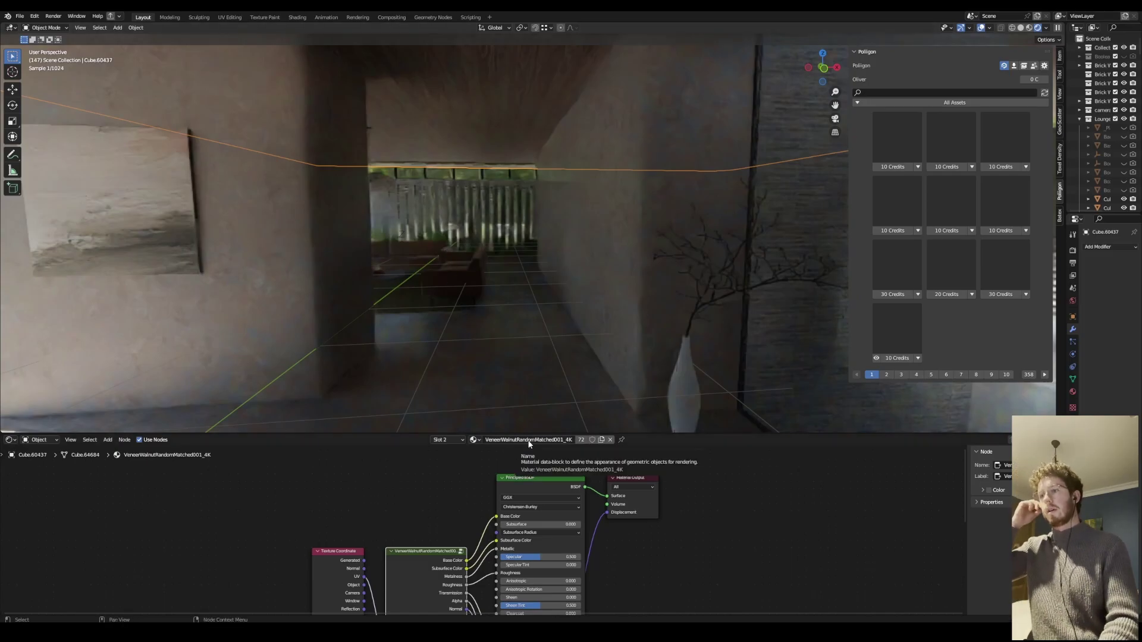
mouse_move(503, 312)
middle_mouse_down()
mouse_move(508, 336)
mouse_move(487, 222)
mouse_move(454, 191)
middle_mouse_up()
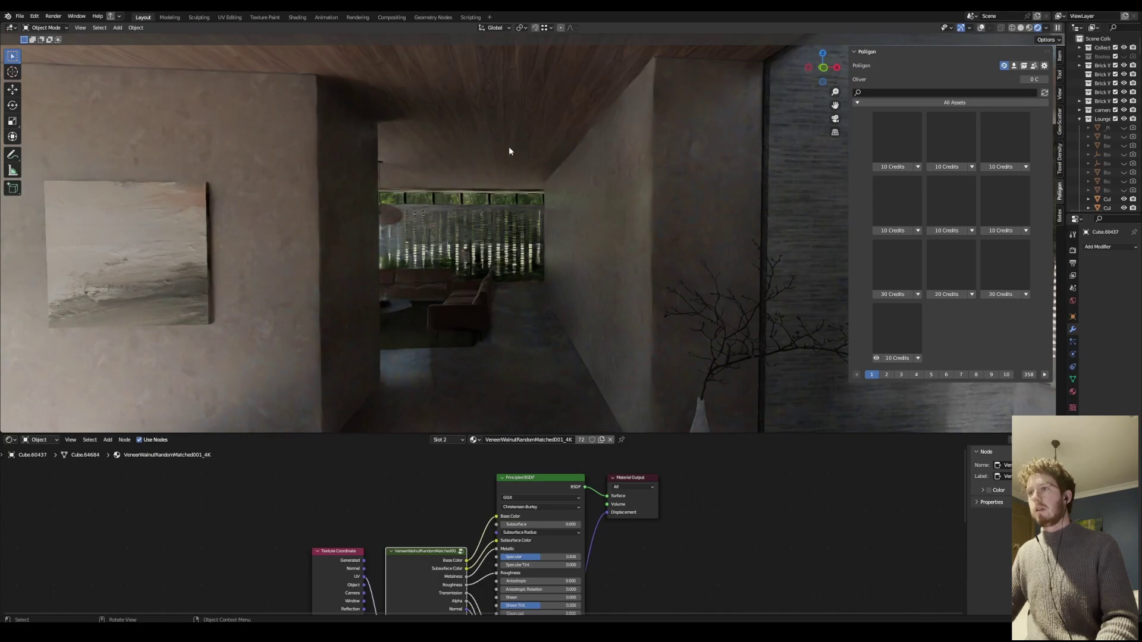
Select the lounge floor and inspect its ConcretePolished001_4K material in the rendered view.
middle_click_drag(509, 148, 519, 256)
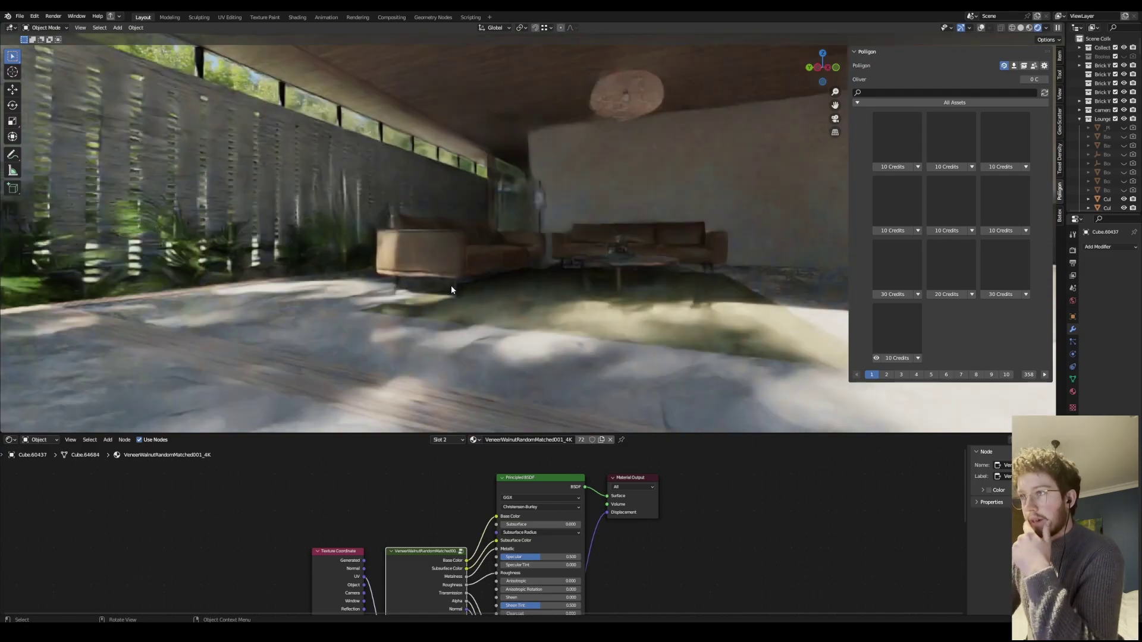
left_click(290, 310)
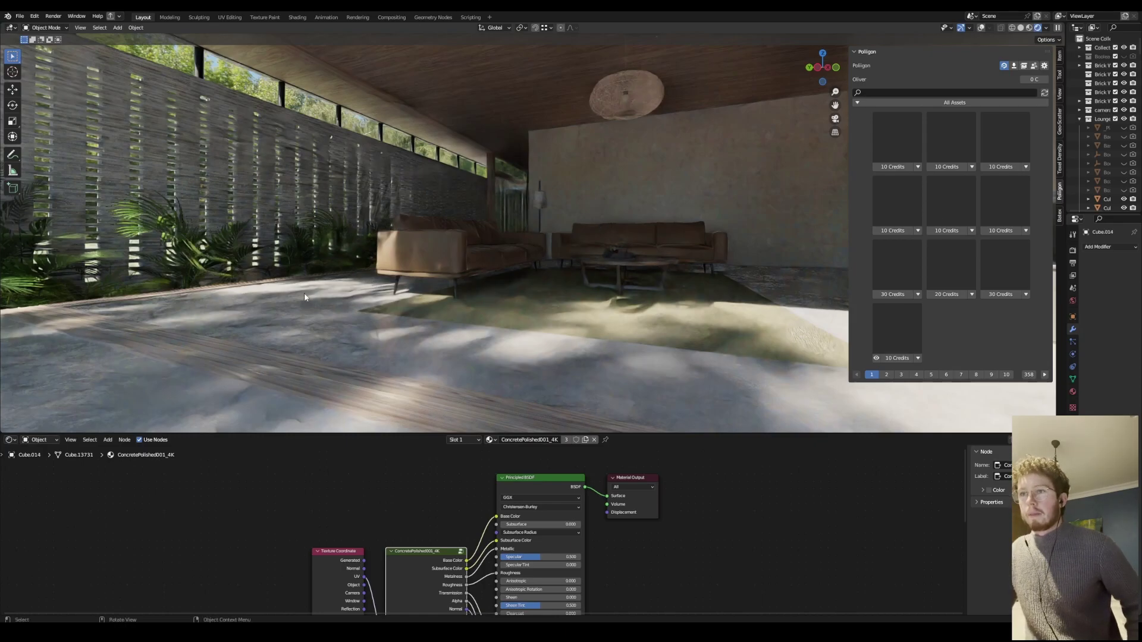
mouse_move(305, 292)
middle_mouse_down()
mouse_move(388, 277)
mouse_move(323, 290)
middle_mouse_up()
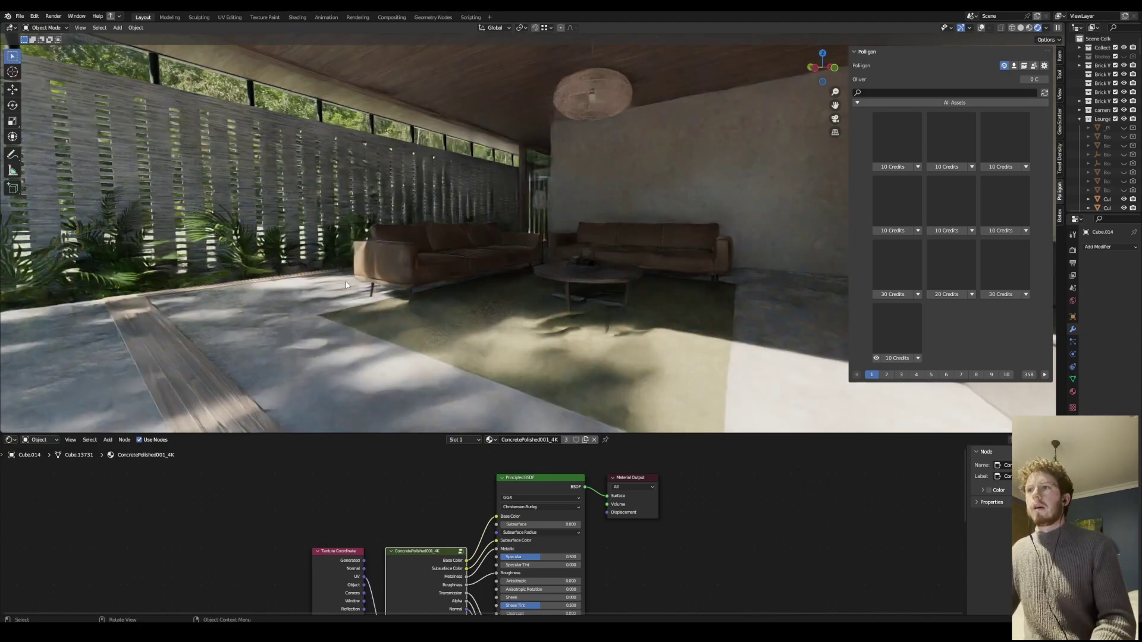
Examine the brick garden wall from outside and compare it with the finished render of the entrance steps.
scroll(312, 213, "down", 5)
middle_click_drag(312, 212, 501, 131)
scroll(565, 211, "up", 4)
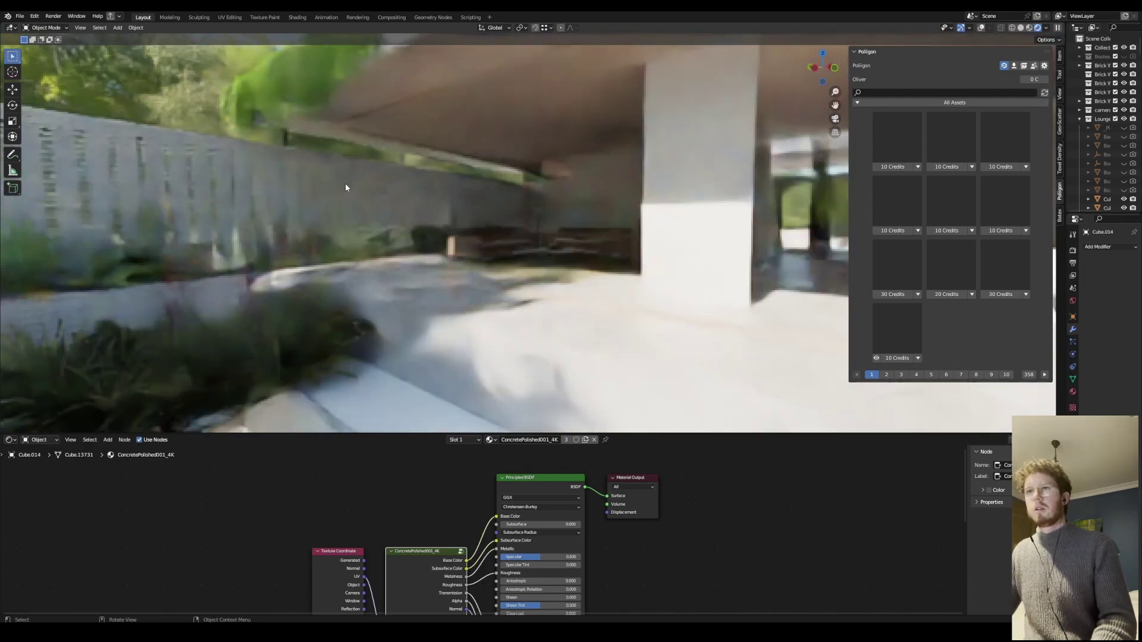
mouse_move(310, 169)
middle_mouse_down()
mouse_move(273, 162)
mouse_move(314, 162)
middle_mouse_up()
middle_click_drag(603, 213, 537, 194)
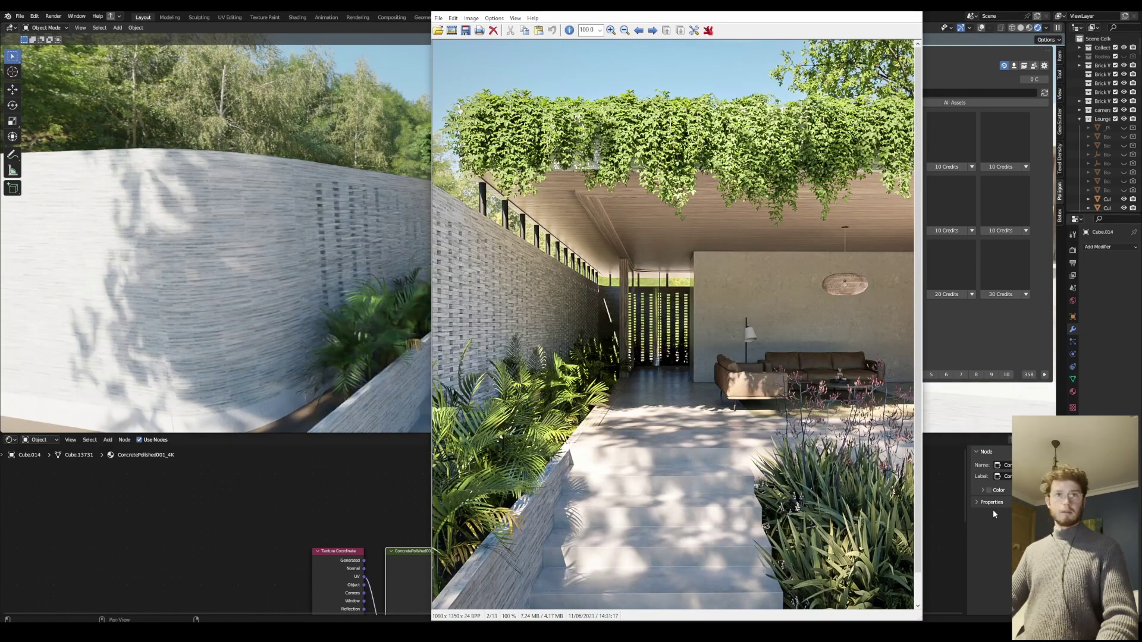
scroll(664, 278, "down", 2)
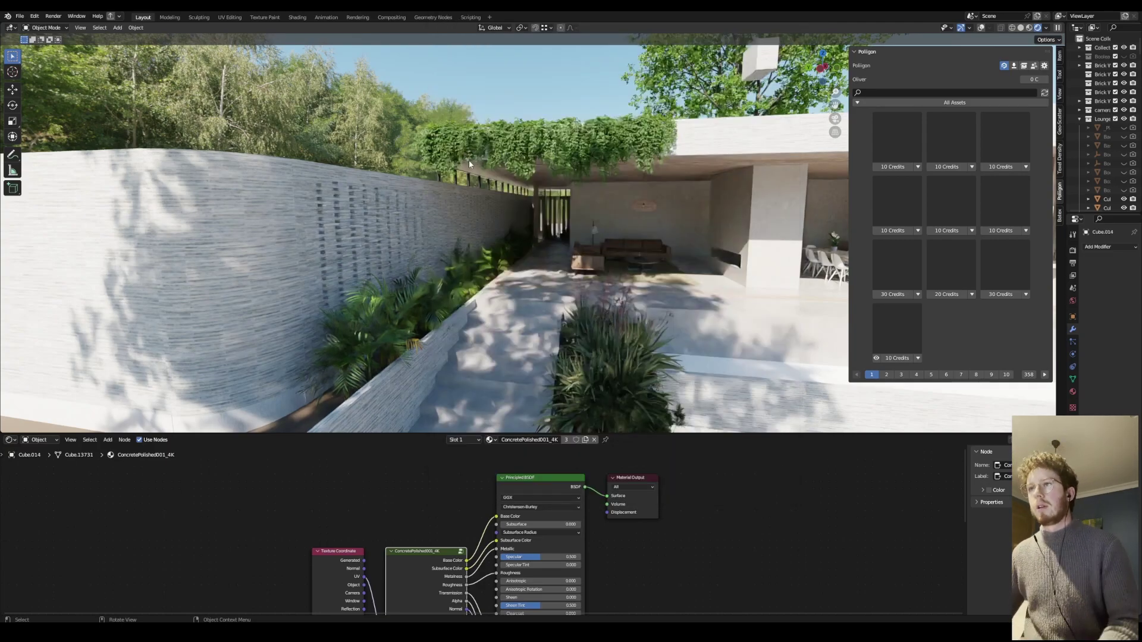
Examine the brickwork around the steps and terrace from the garden, and compare it with the entrance render again.
middle_click_drag(468, 164, 426, 159)
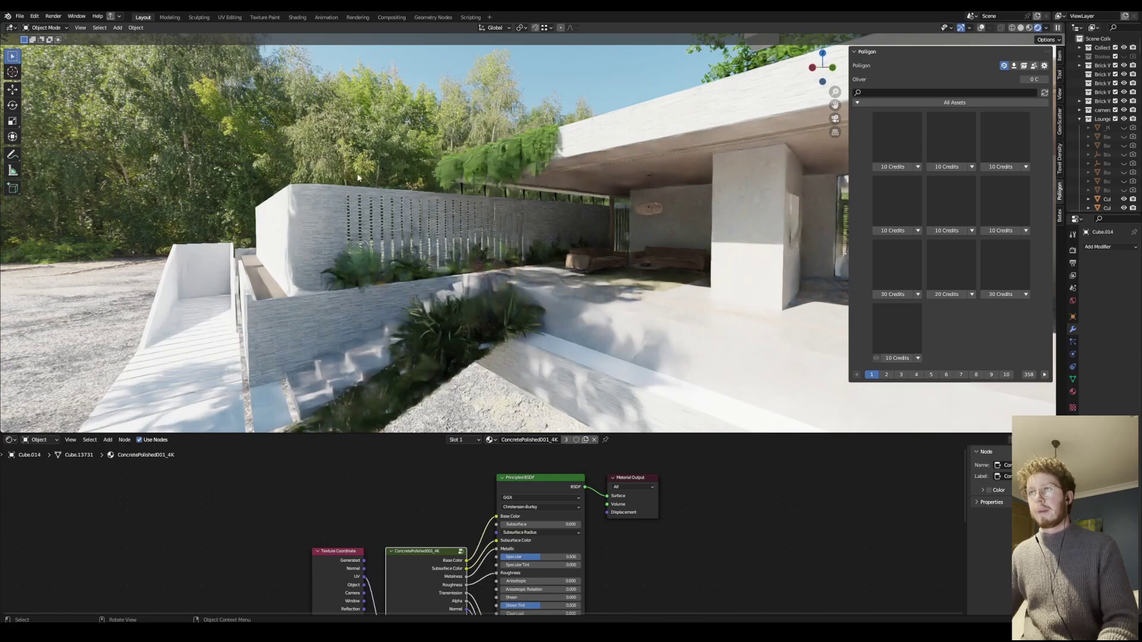
middle_click_drag(324, 176, 495, 218)
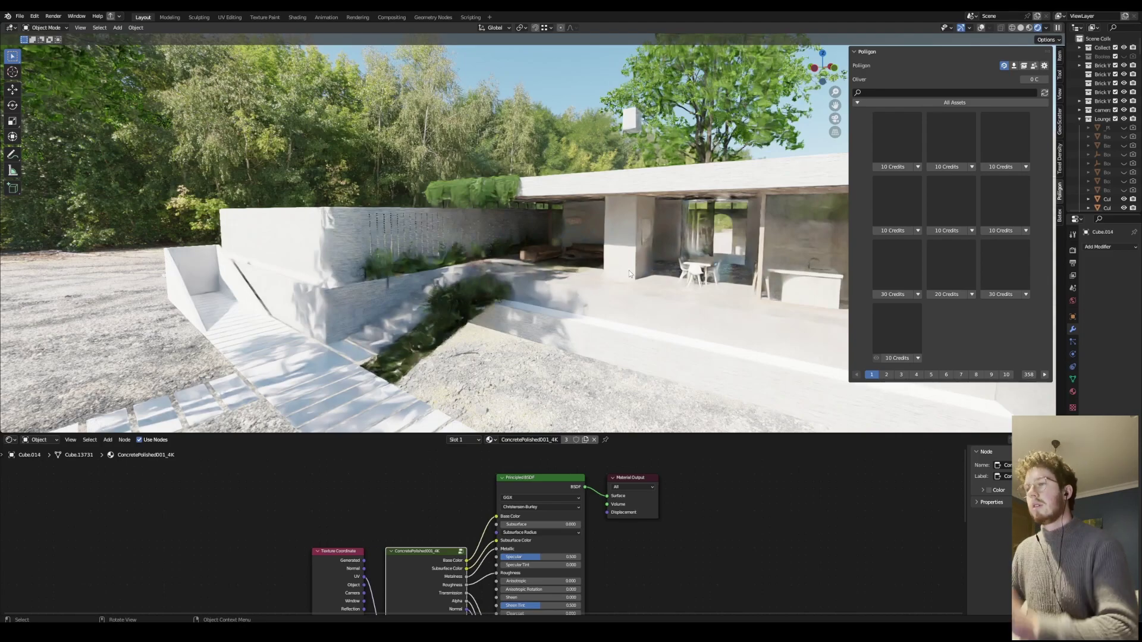
middle_click_drag(644, 276, 594, 222)
key("alt+Tab")
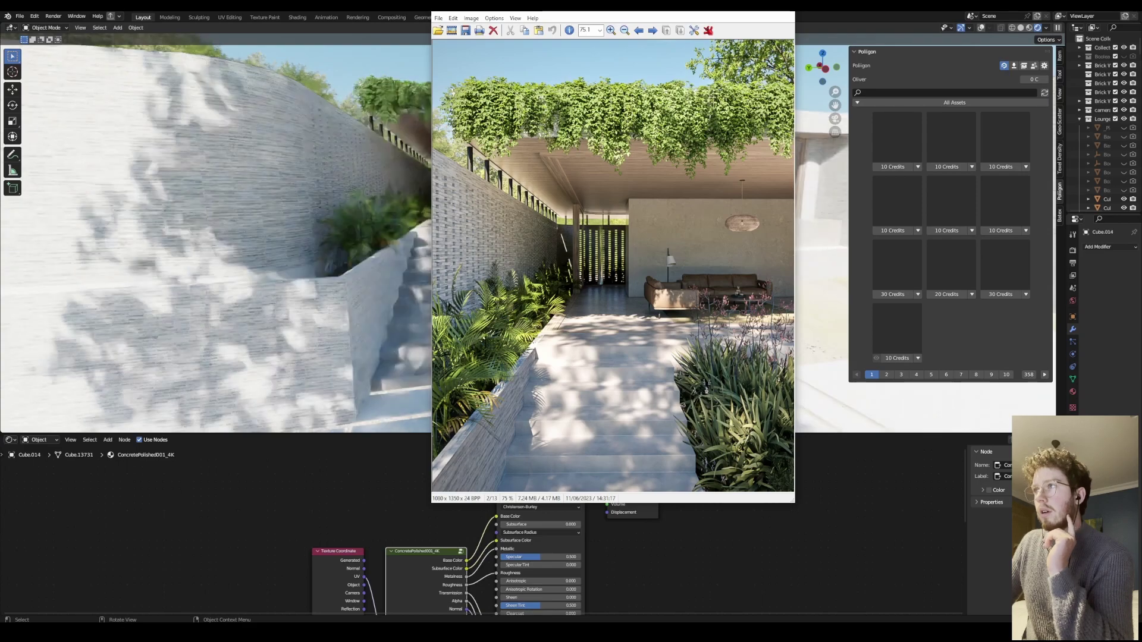
key("alt+Tab")
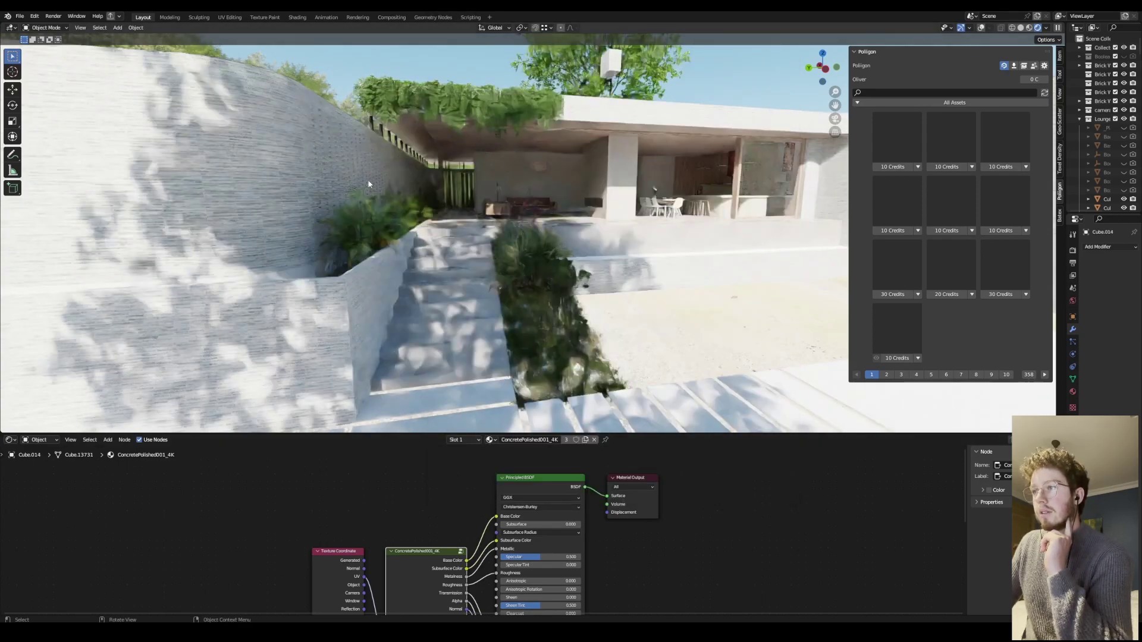
Examine the terrace, the hallway interior and the perforated brick facade beyond the gravel yard in the rendered view.
middle_click_drag(577, 222, 507, 207)
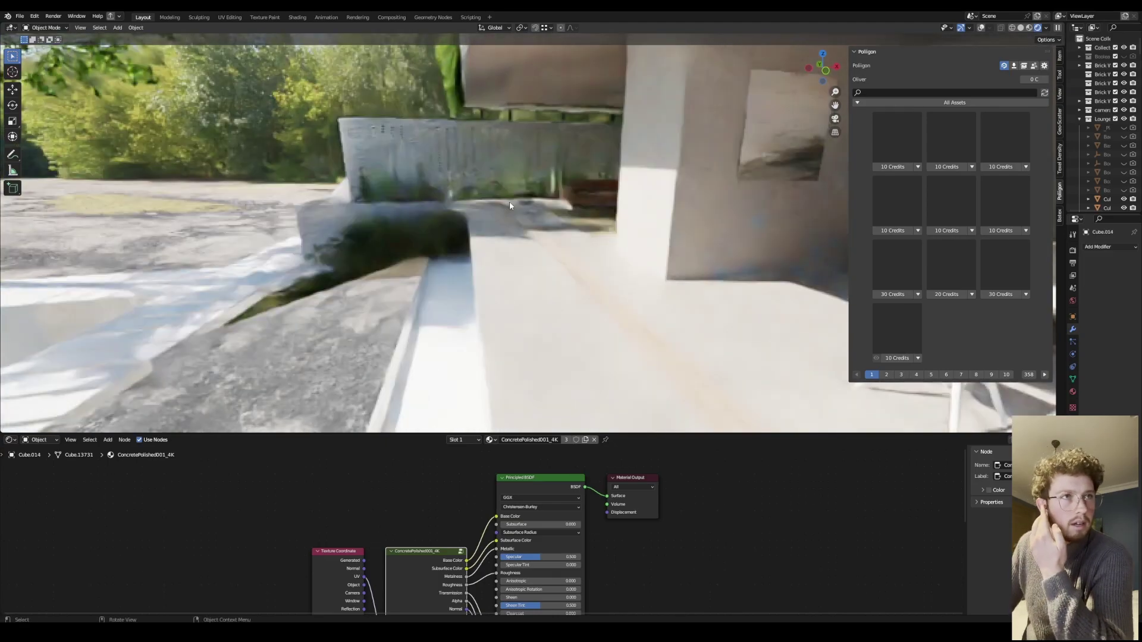
key("shift")
mouse_move(561, 184)
middle_mouse_down("shift")
mouse_move(573, 185)
mouse_move(490, 199)
mouse_move(523, 184)
mouse_move(489, 177)
mouse_move(543, 176)
mouse_move(498, 144)
mouse_move(509, 151)
mouse_move(346, 232)
mouse_move(331, 214)
mouse_move(497, 283)
mouse_move(485, 279)
middle_mouse_up("shift")
scroll(510, 153, "up", 4)
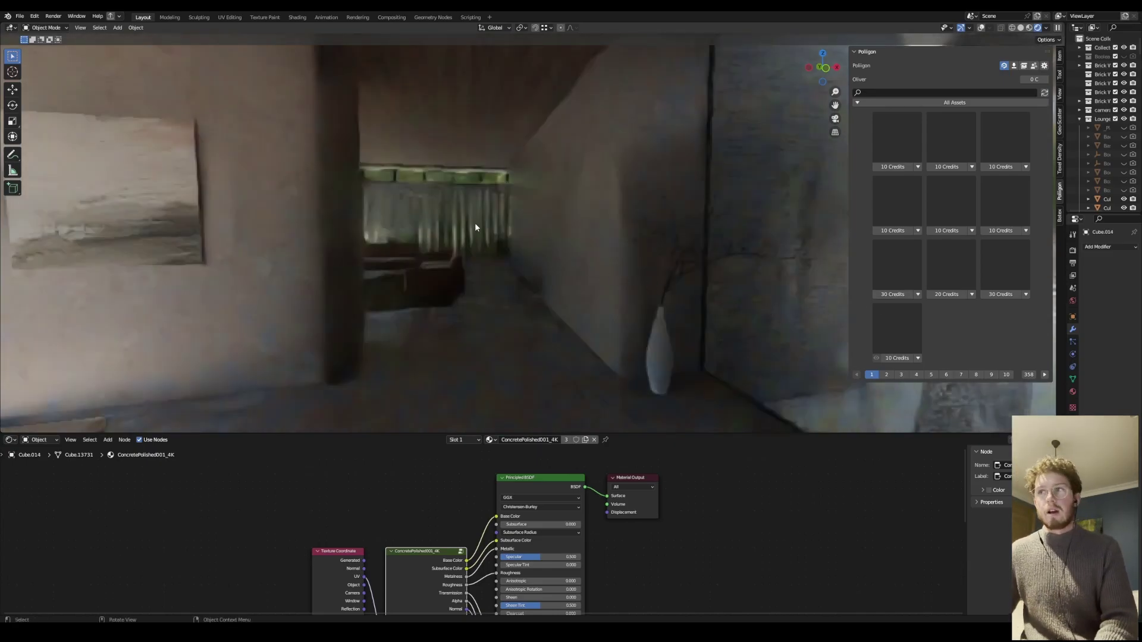
middle_click_drag(364, 192, 611, 276)
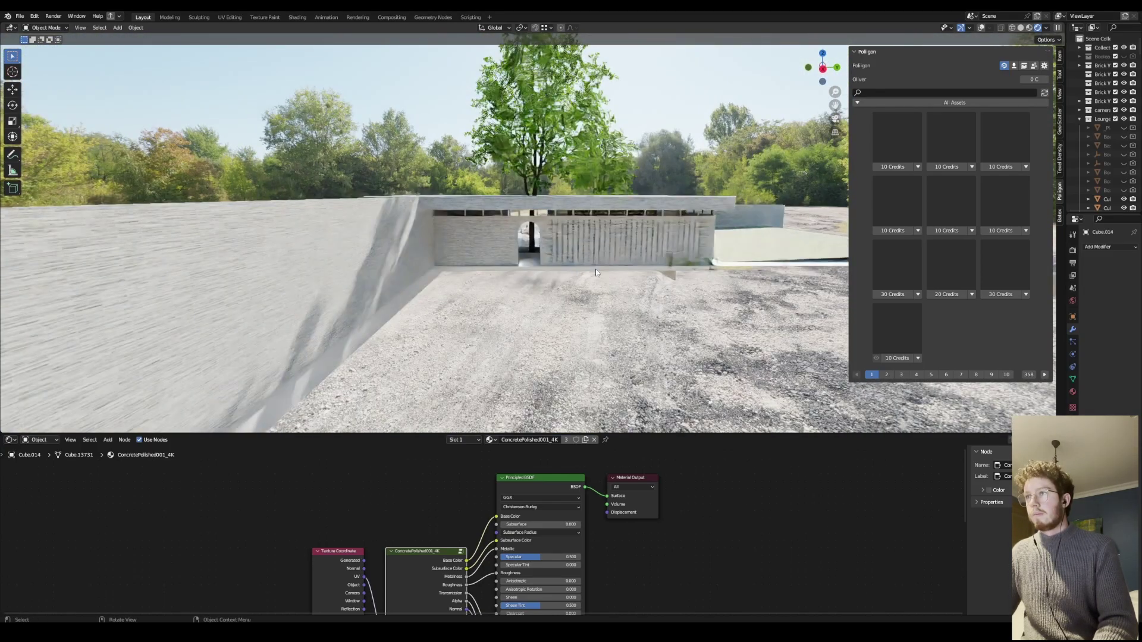
Examine the perforated brick facade and arched doorway up close from the gravel yard in the rendered view.
scroll(544, 237, "up", 6)
middle_click_drag(544, 237, 493, 232)
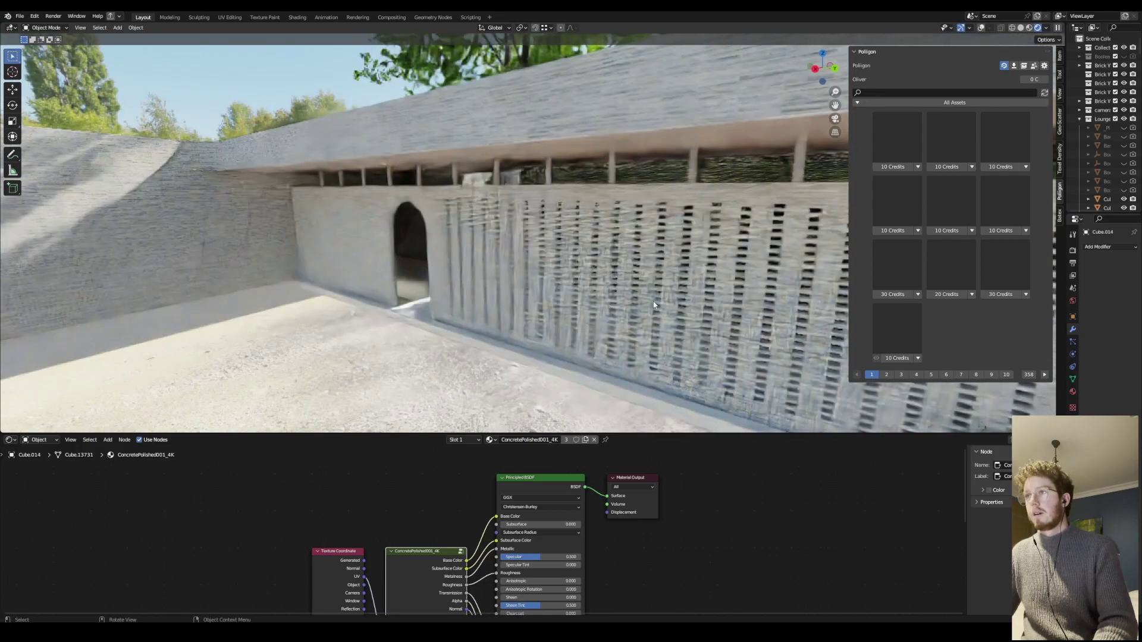
middle_click_drag(662, 304, 426, 228)
scroll(424, 240, "up", 5)
scroll(432, 212, "up", 1)
scroll(432, 212, "up", 2)
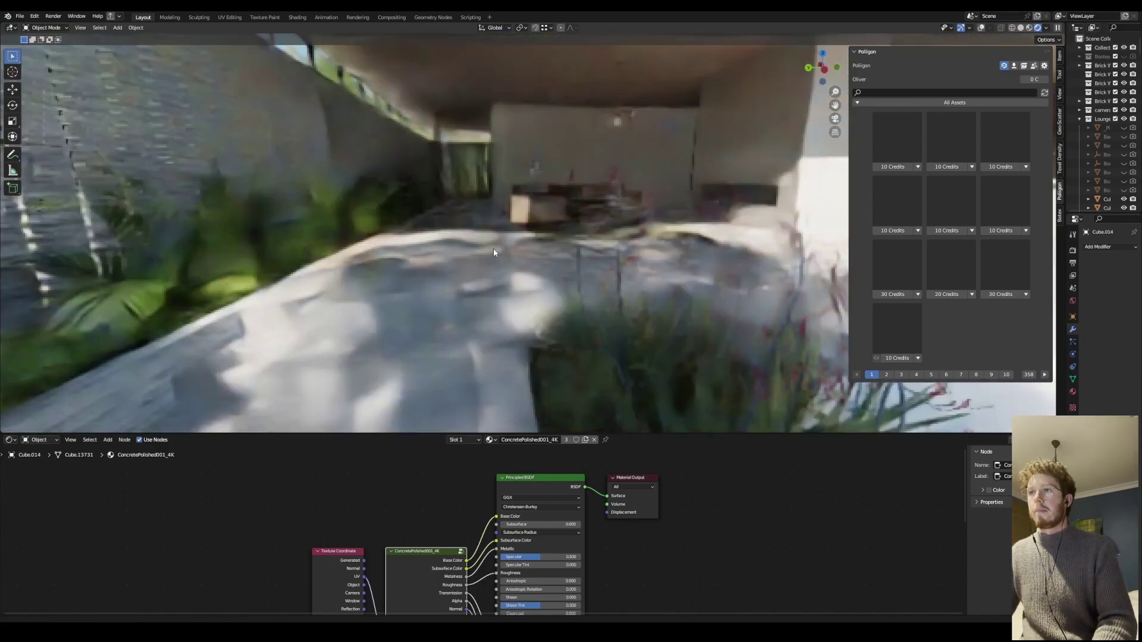
Examine the lounge, the hallway beside the wall painting and the terrace in the rendered view.
middle_click_drag(495, 260, 497, 281, "shift")
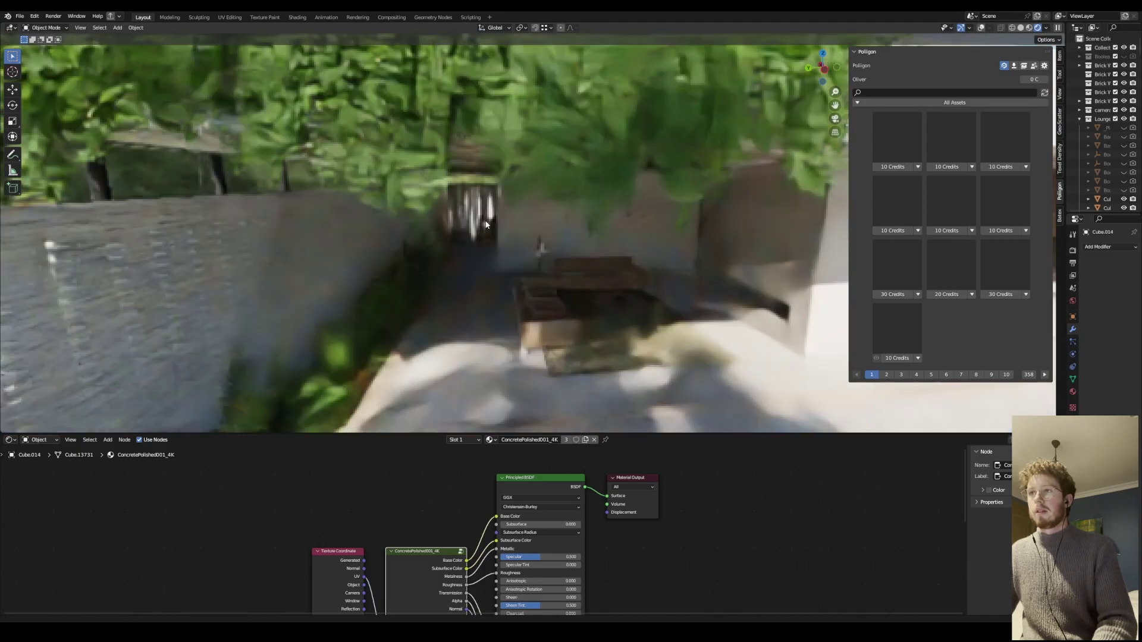
scroll(485, 224, "down", 3)
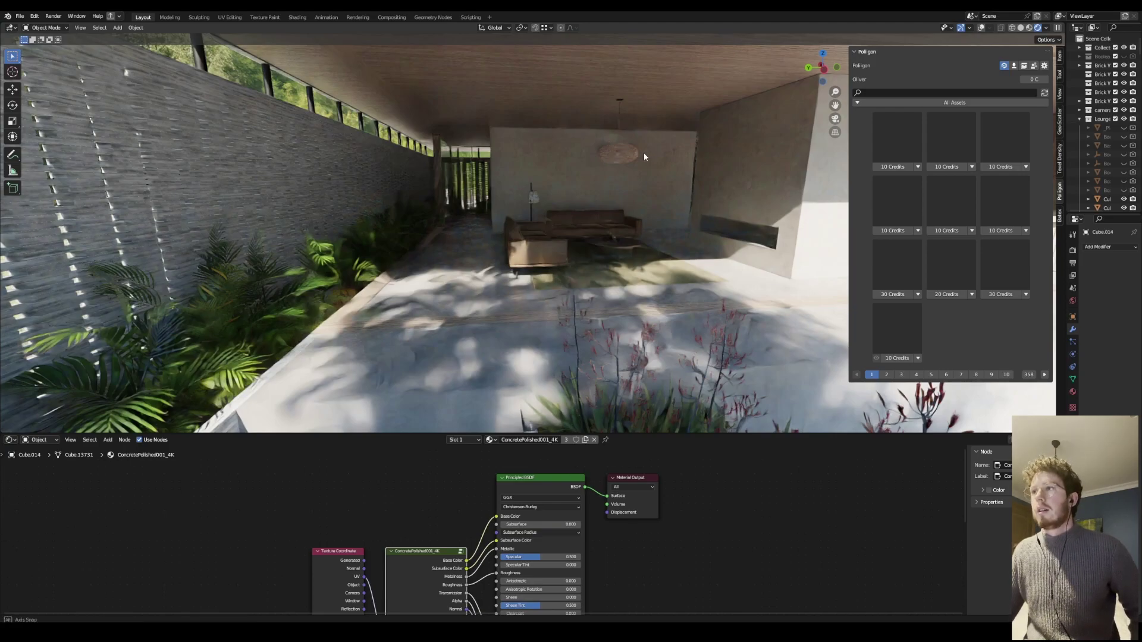
middle_click_drag(643, 152, 531, 149)
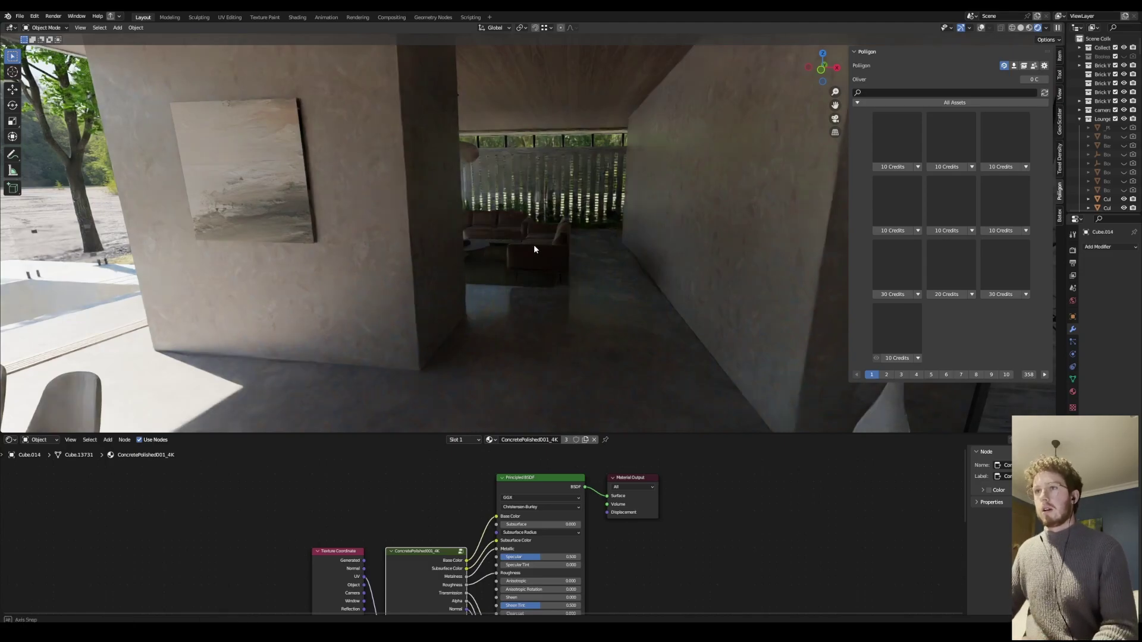
middle_click_drag(534, 245, 565, 227)
scroll(559, 238, "up", 3)
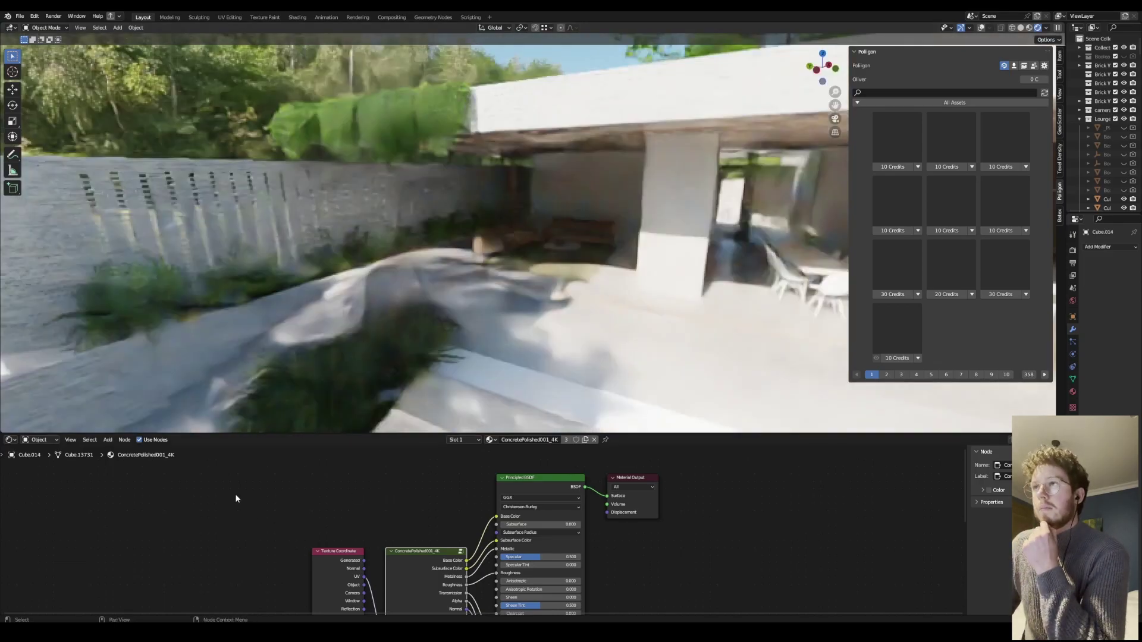
Switch the node editor from the object shader to the World shader to show the HDRI environment setup.
left_click(10, 440)
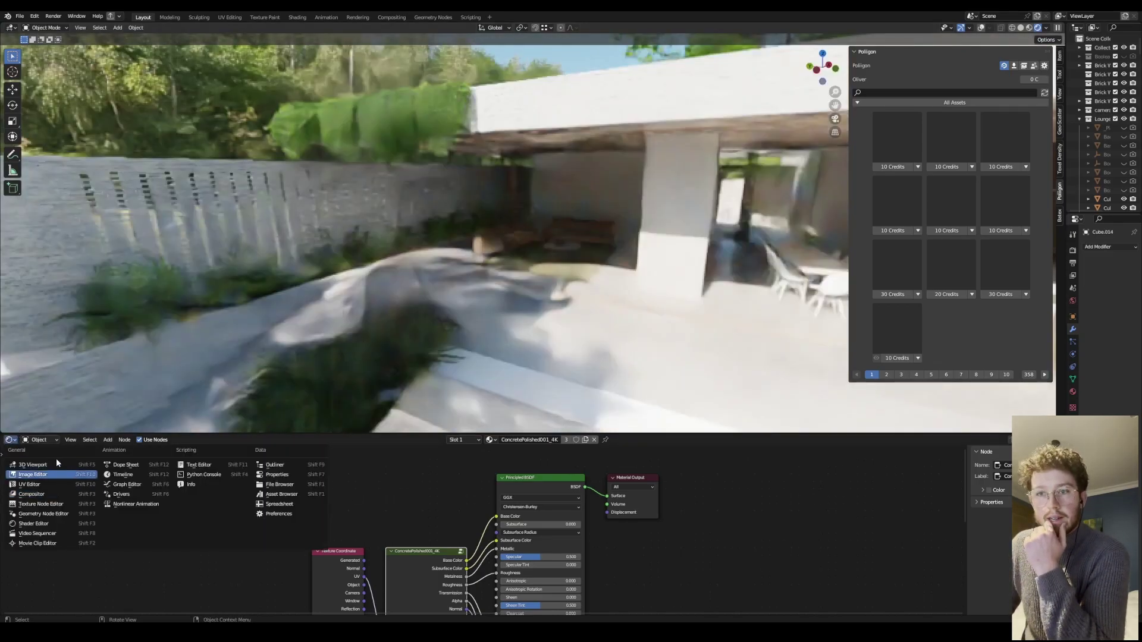
left_click(42, 442)
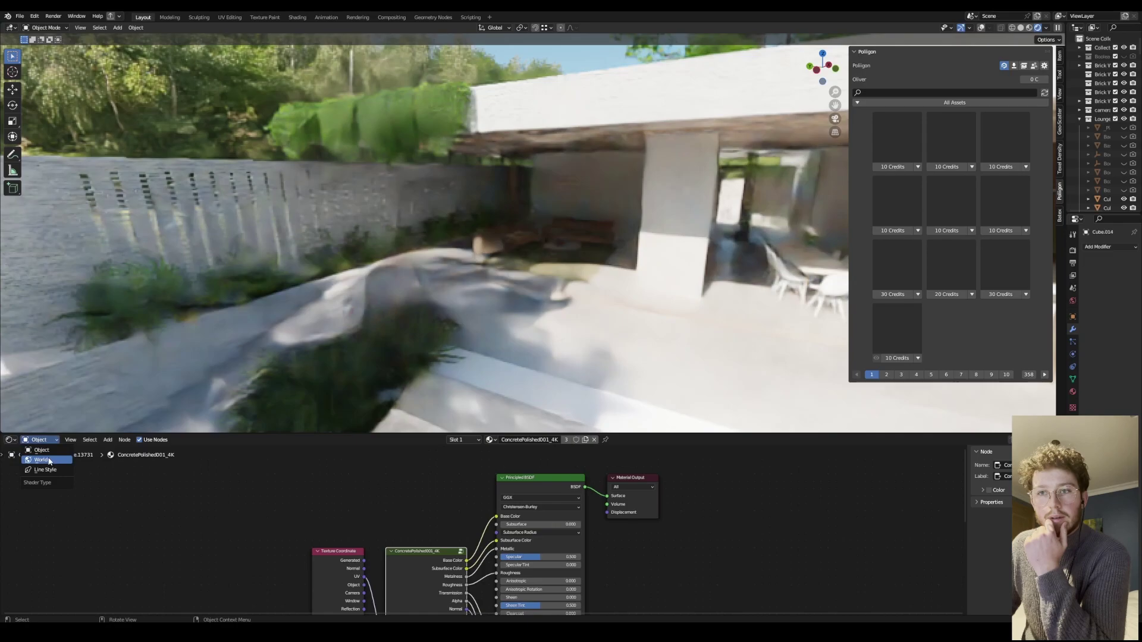
left_click(41, 460)
scroll(326, 509, "up", 2)
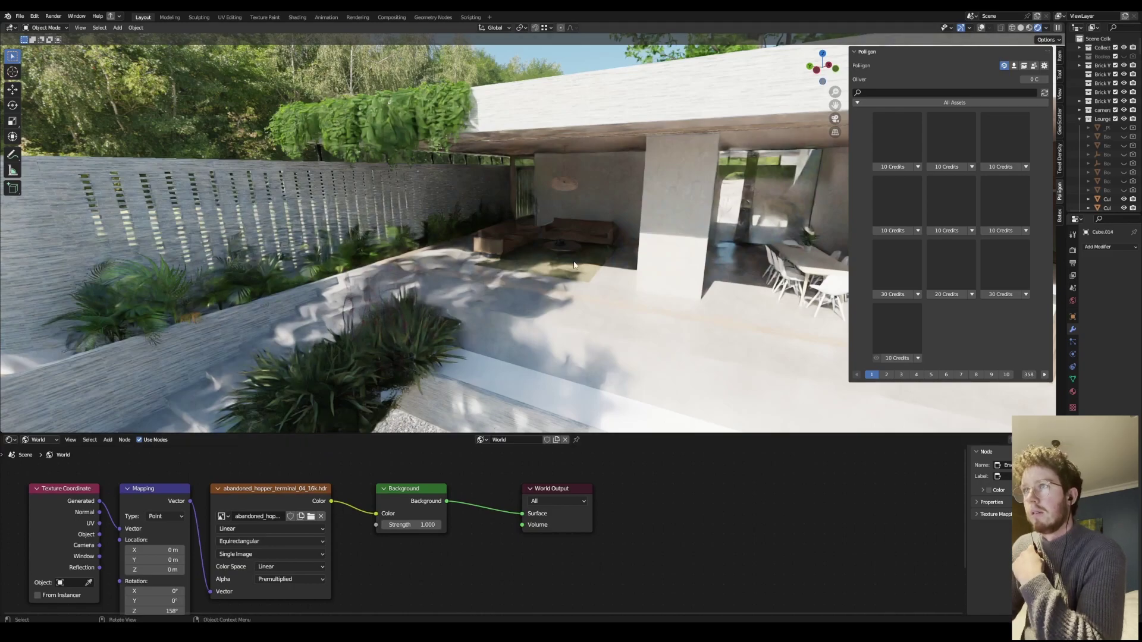
Examine how the HDRI lights the dining area, hallway and perforated garden wall in the rendered view.
middle_click_drag(474, 271, 550, 386)
scroll(507, 245, "up", 5)
scroll(521, 243, "up", 4)
scroll(428, 199, "up", 4)
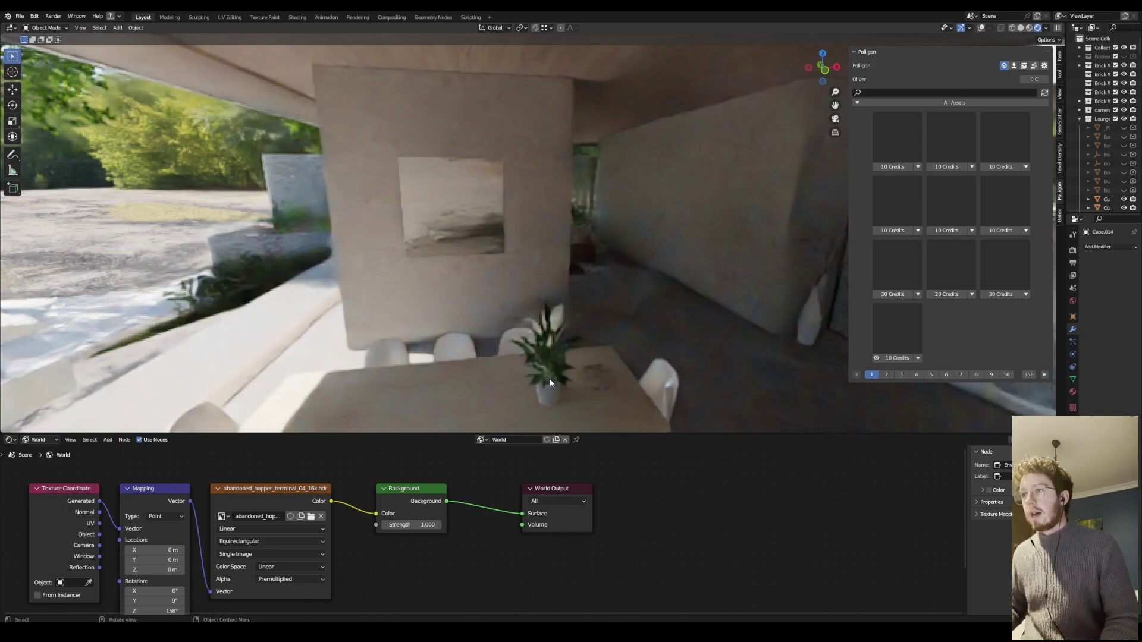
middle_click_drag(701, 360, 688, 323)
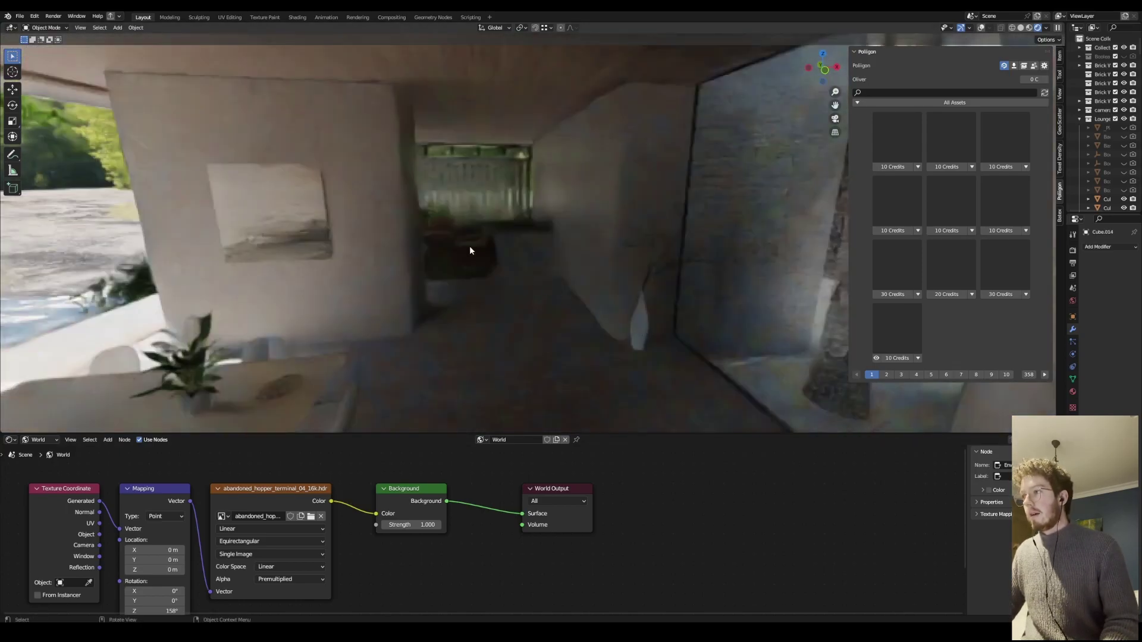
middle_click_drag(305, 231, 516, 266)
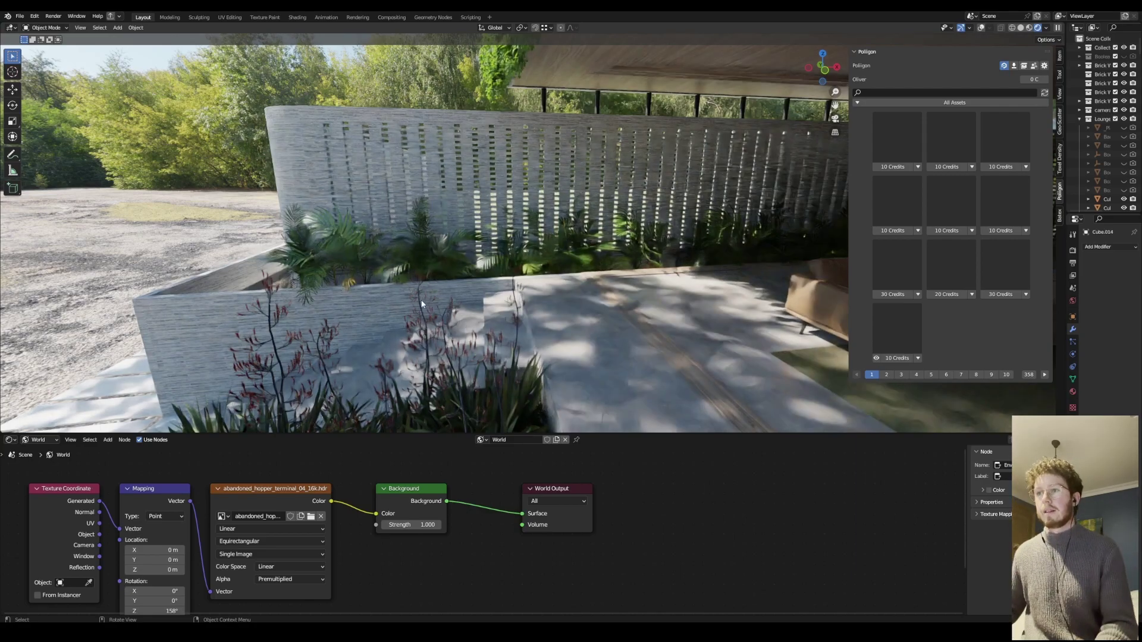
Select the Phormium plant beside the brick planter and examine the planting and terrace around it.
middle_click_drag(464, 265, 429, 351, "shift")
left_click(423, 360)
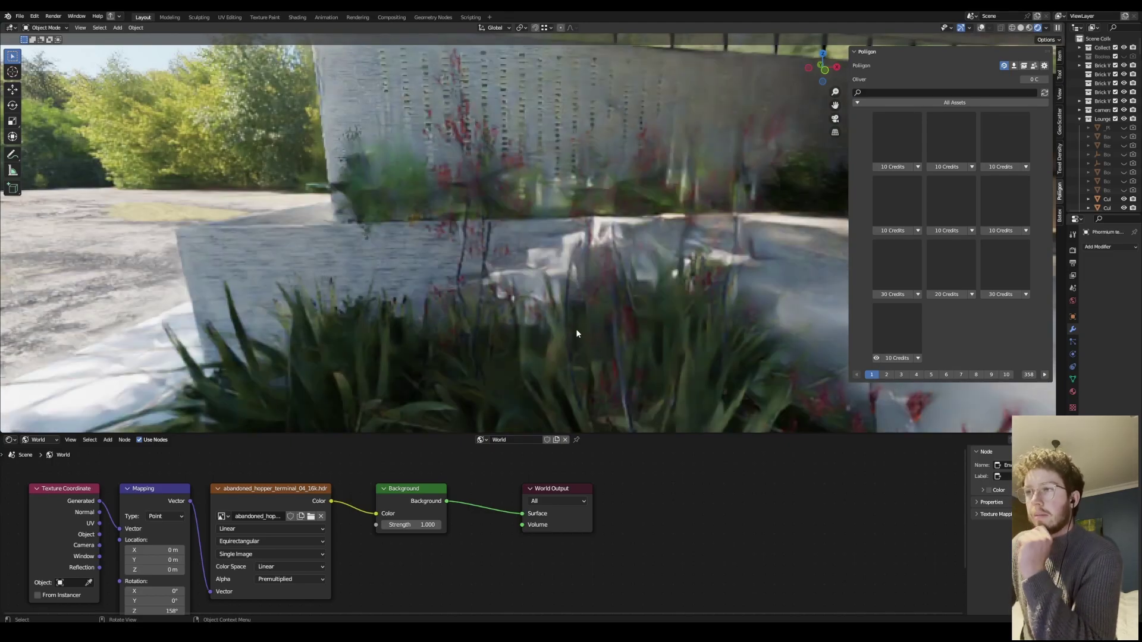
scroll(624, 325, "down", 1)
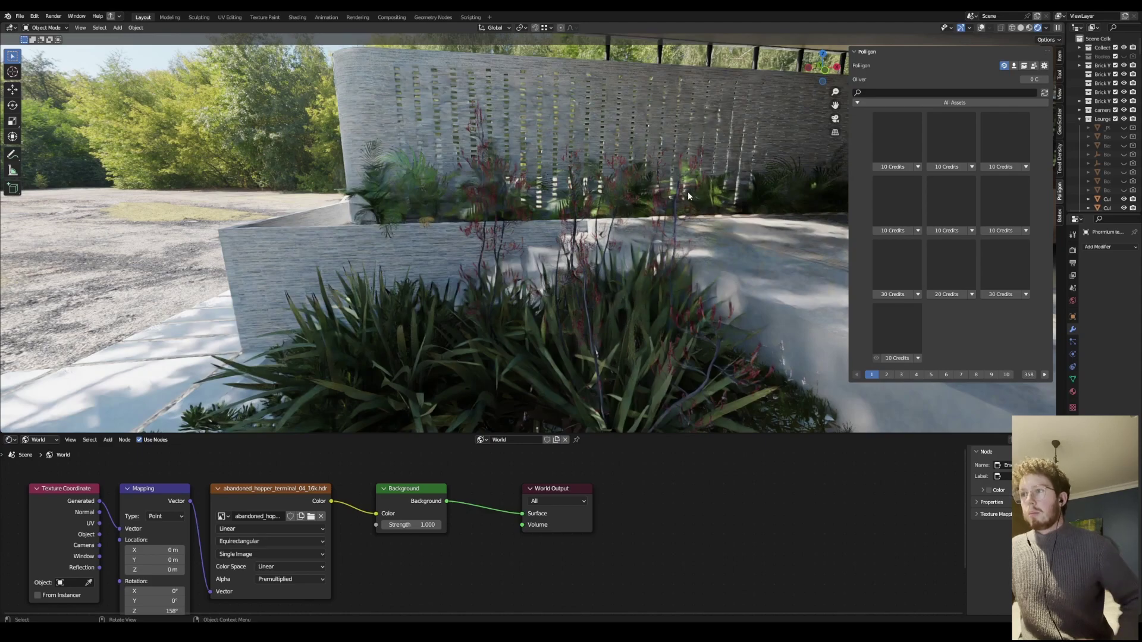
middle_click_drag(686, 190, 323, 215)
scroll(325, 213, "down", 4)
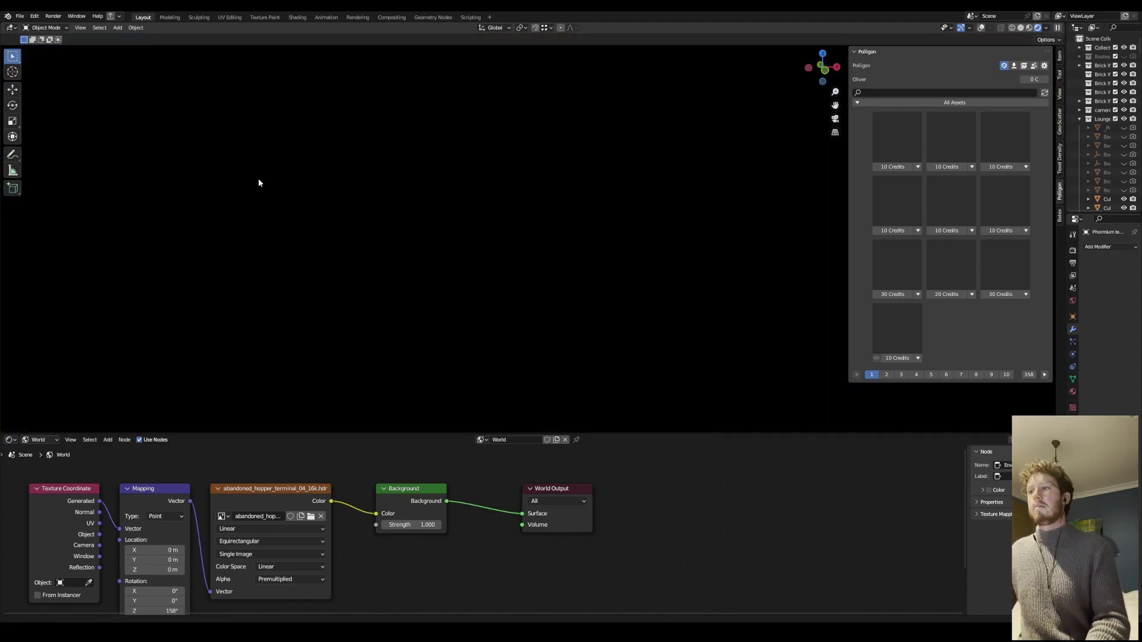
middle_click_drag(258, 179, 512, 167, "shift")
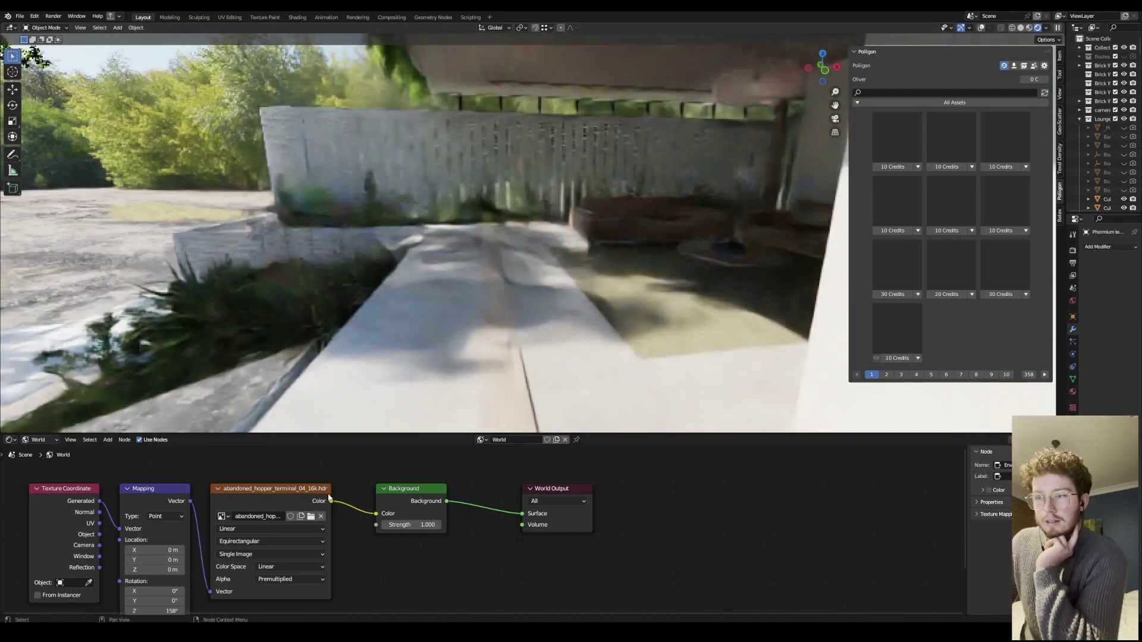
Widen the properties area and review the render settings down to Performance and Color Management.
middle_click_drag(315, 490, 343, 499)
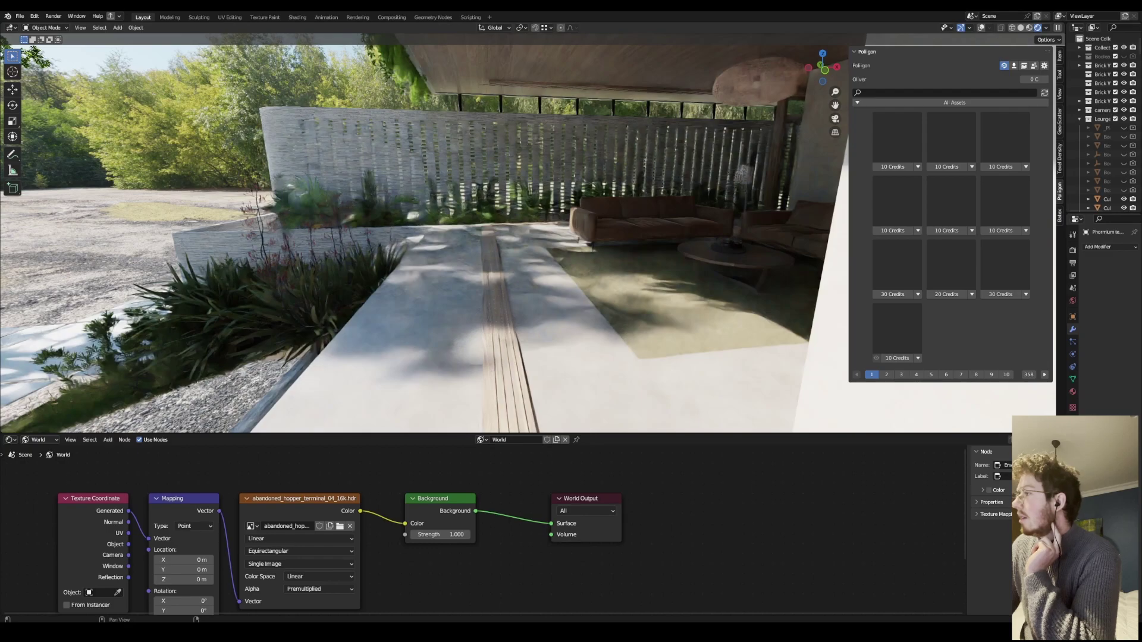
left_click_drag(1057, 357, 818, 368)
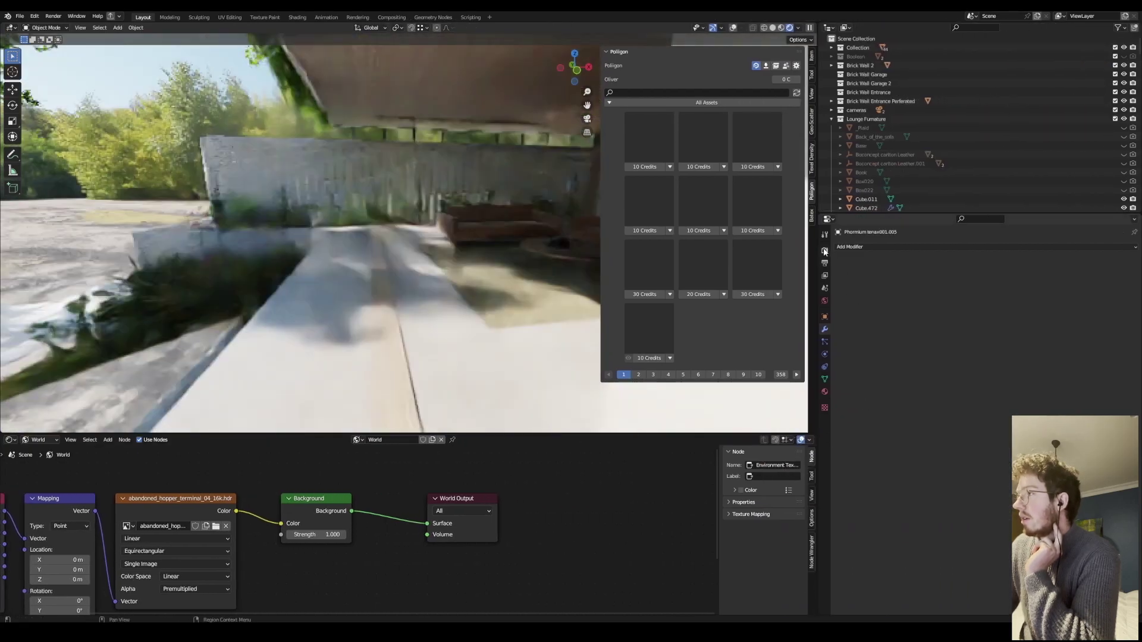
left_click(824, 251)
scroll(932, 474, "down", 8)
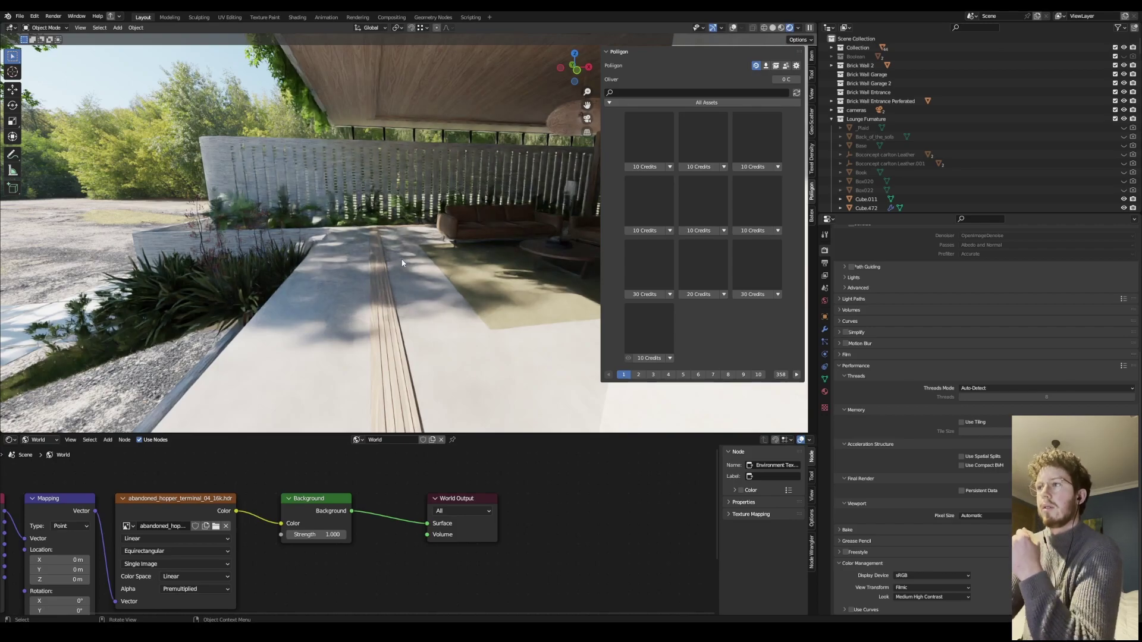
Examine the dark lounge interior in the rendered view and compare it with the finished interior render in the image viewer.
middle_click_drag(402, 262, 260, 254, "shift")
middle_click_drag(437, 222, 398, 225, "shift")
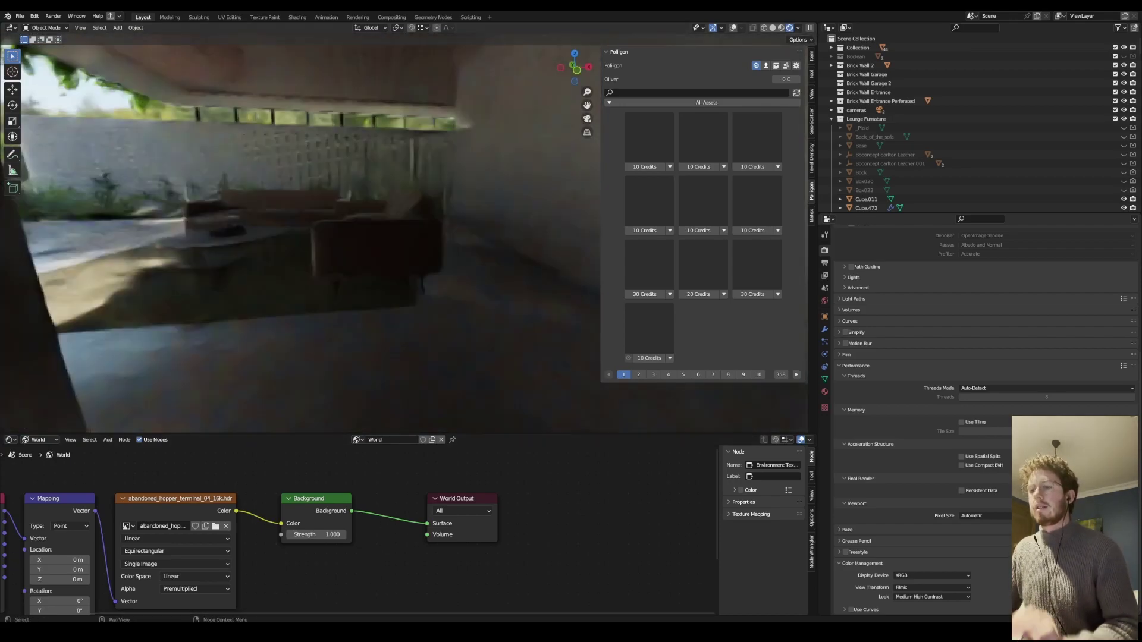
left_click(365, 606)
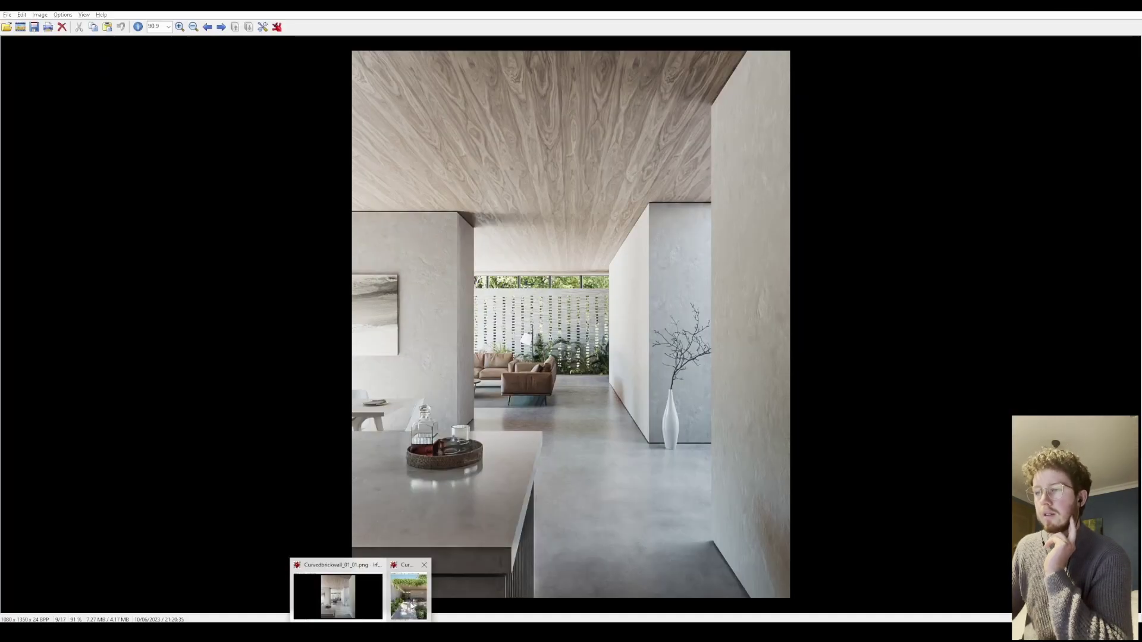
left_click(405, 592)
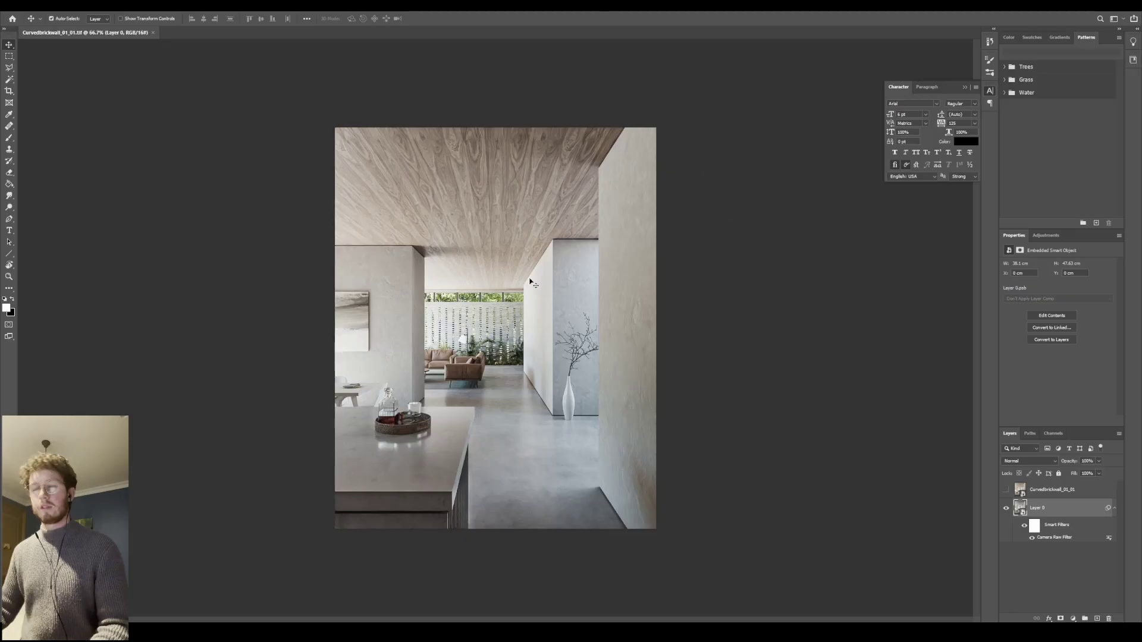
In Photoshop, open the Camera Raw Filter on Layer 0 of the interior render and compare it with the default settings.
scroll(491, 347, "up", 2, "alt")
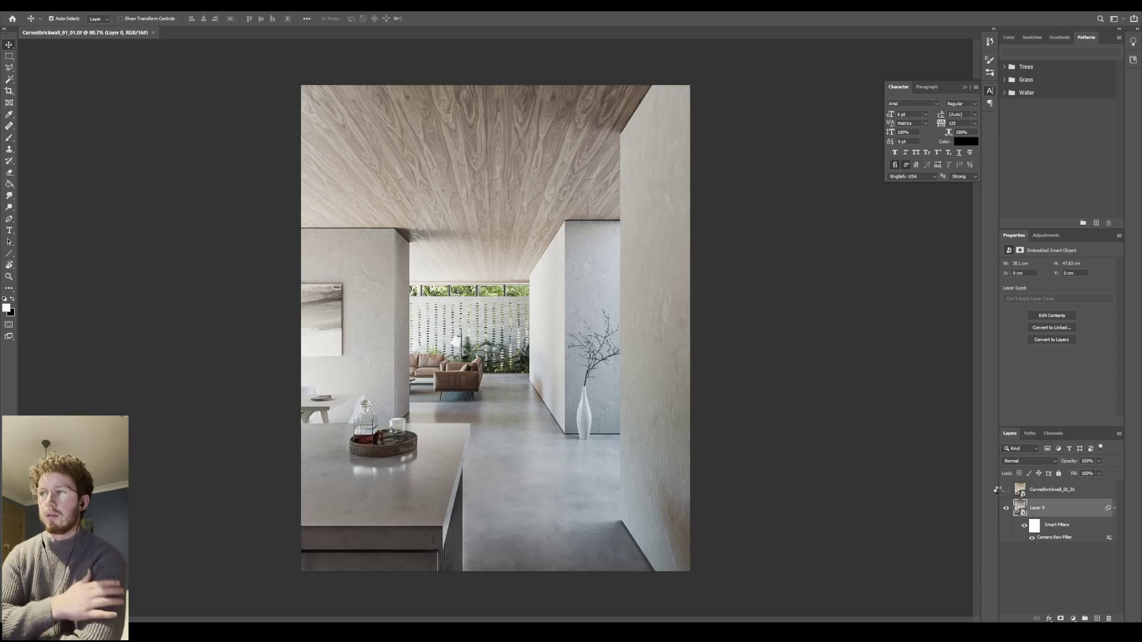
key("ctrl+shift+a")
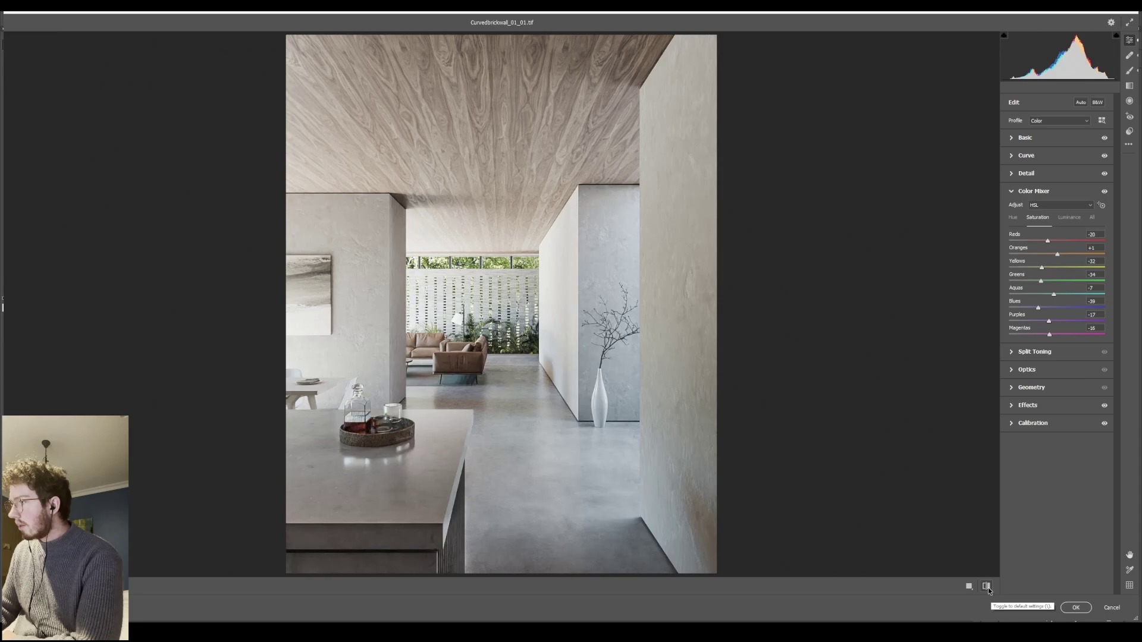
left_click(969, 587)
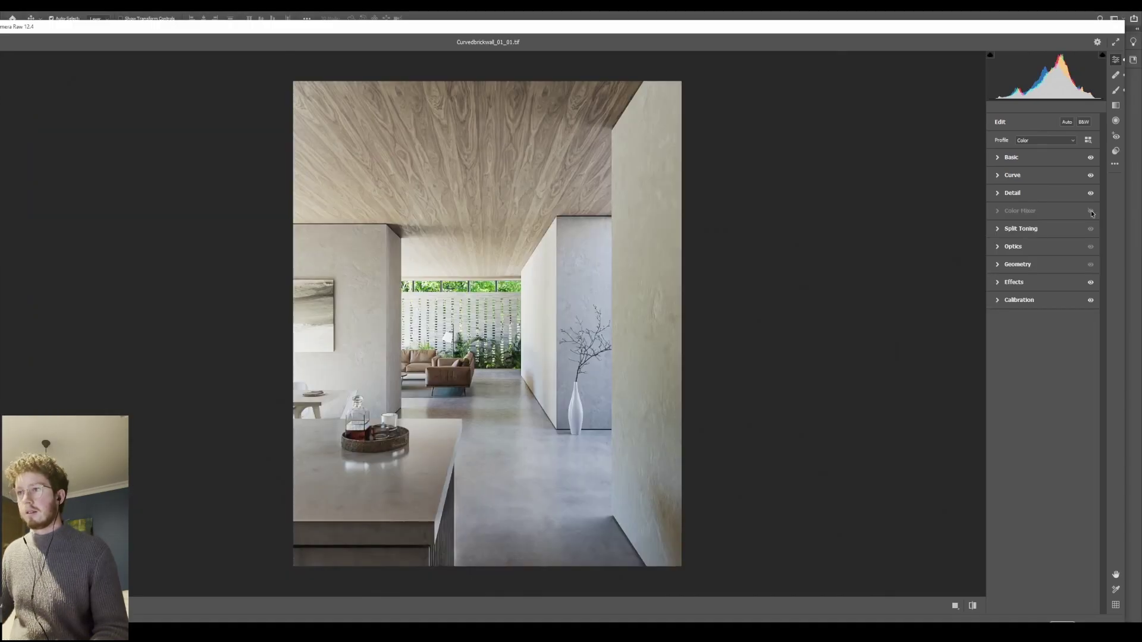
Turn the Color Mixer adjustments off and on repeatedly to compare their effect on the interior render.
left_click(1091, 211)
left_click(1092, 213)
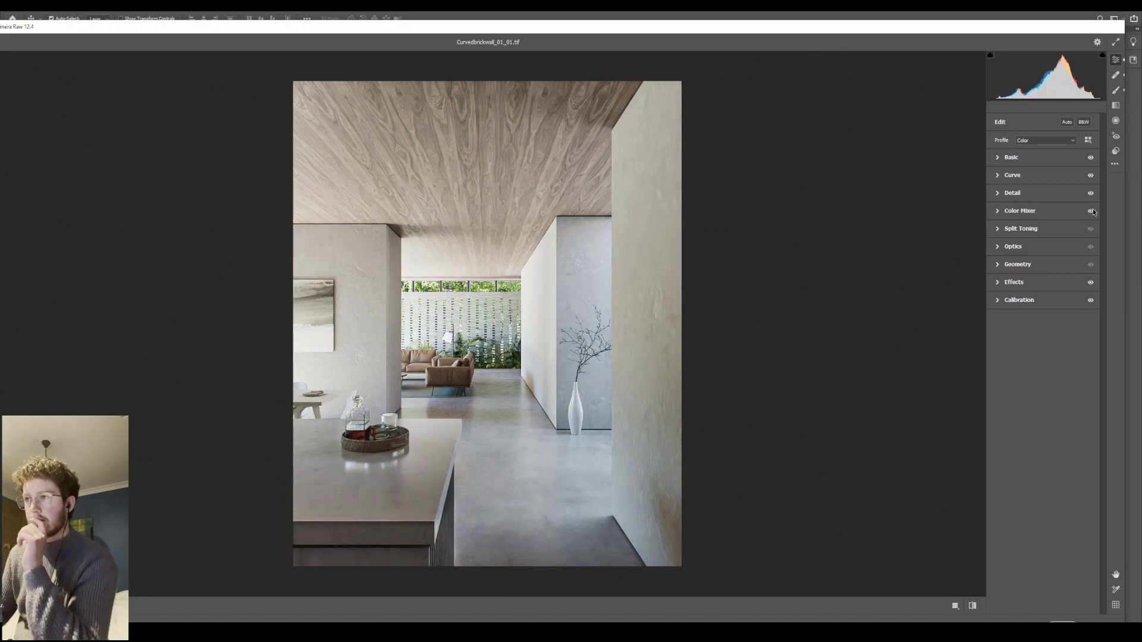
left_click(1092, 212)
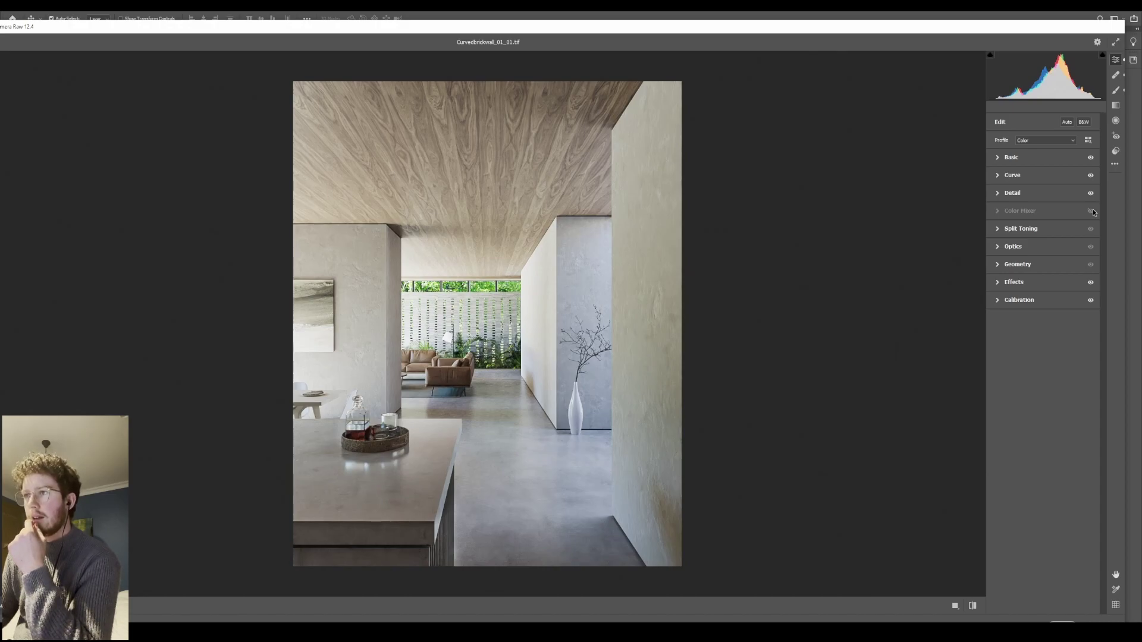
left_click(1091, 212)
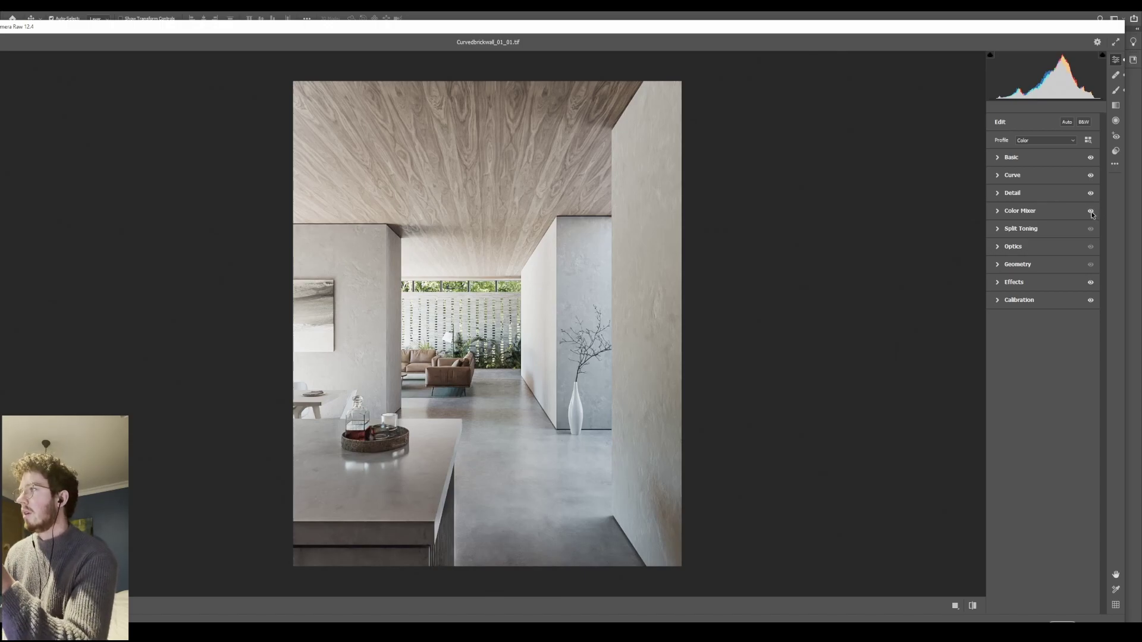
left_click(1091, 213)
left_click(1091, 213)
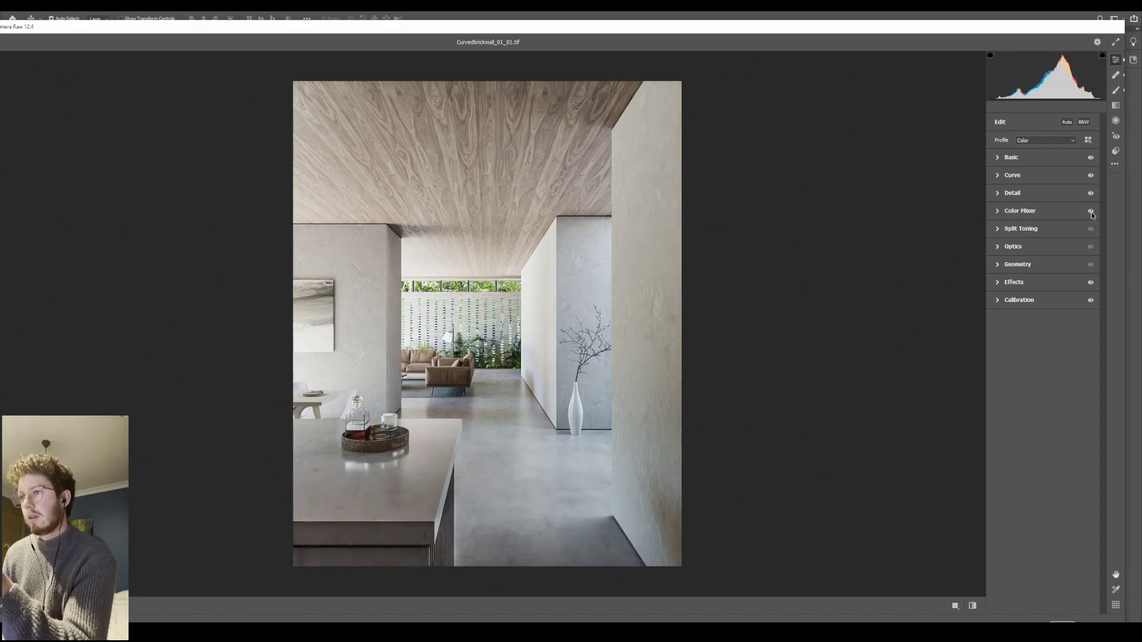
Show the Curve adjustment and turn it off and on to compare its effect on the image.
left_click(1091, 176)
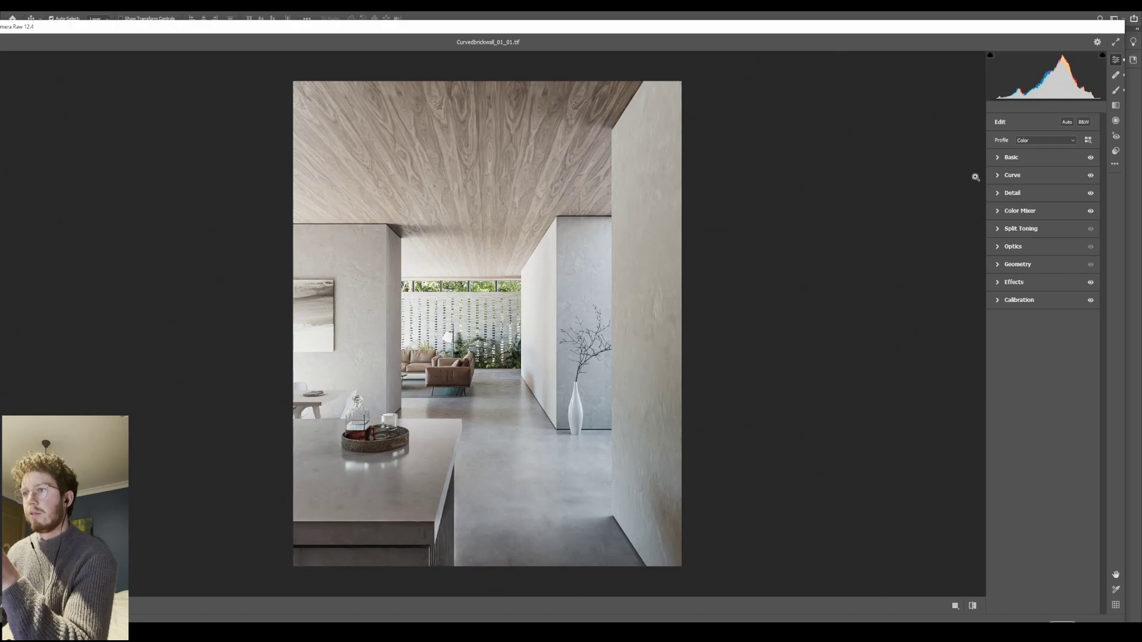
left_click(1000, 176)
left_click(1091, 176)
left_click(1092, 176)
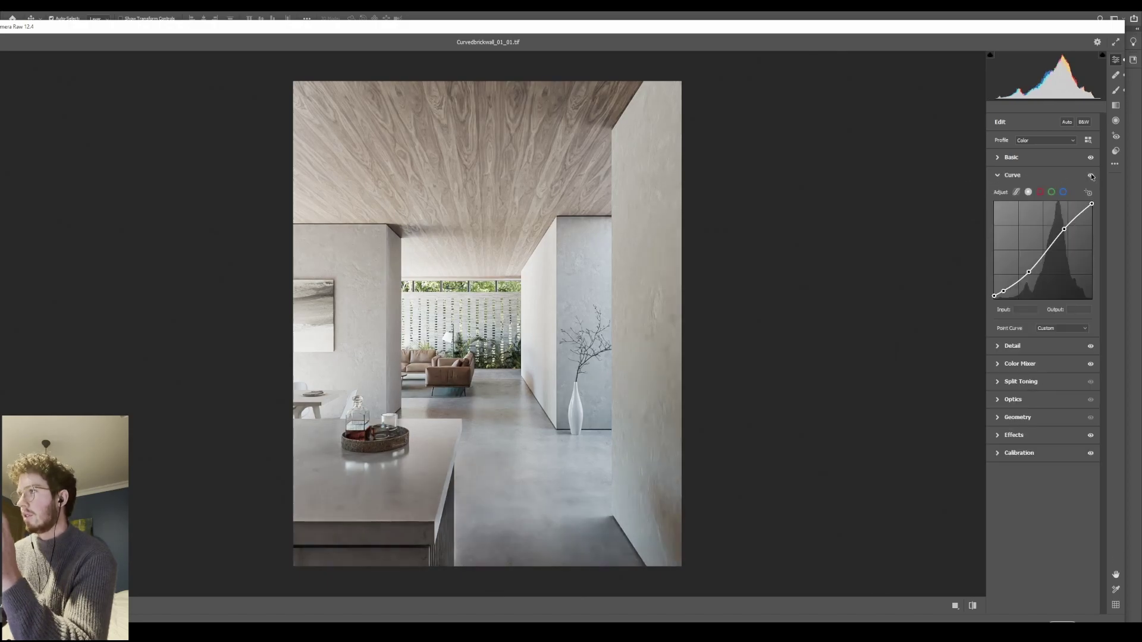
left_click(1091, 176)
Show the Basic adjustments and turn them off and on to compare the tones, leaving them enabled.
left_click(993, 159)
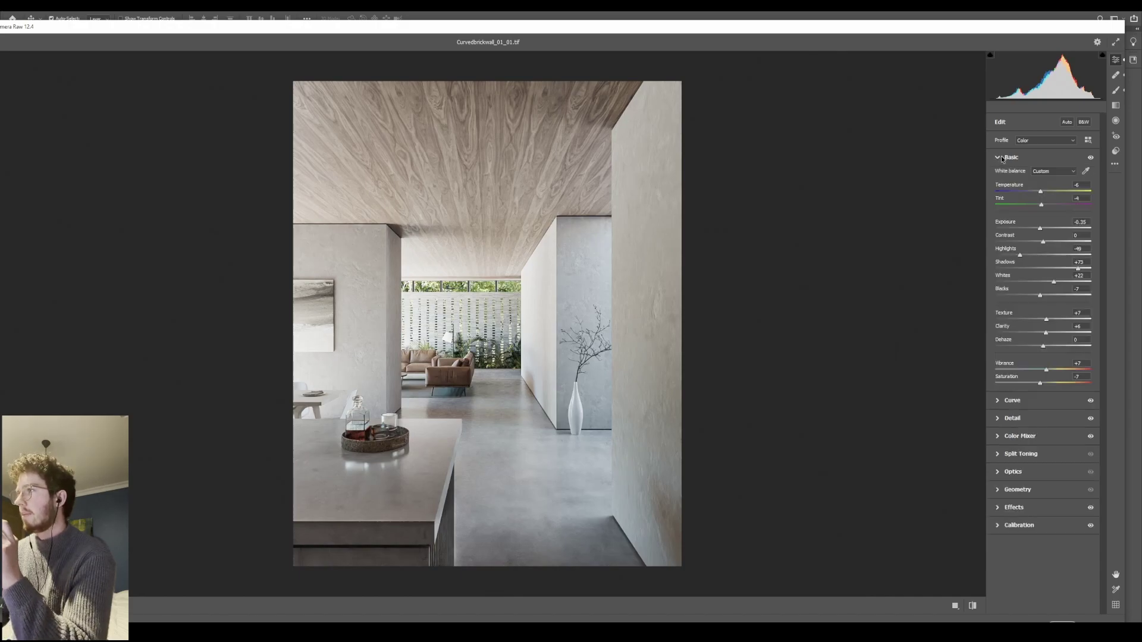
left_click(1090, 158)
left_click(1090, 158)
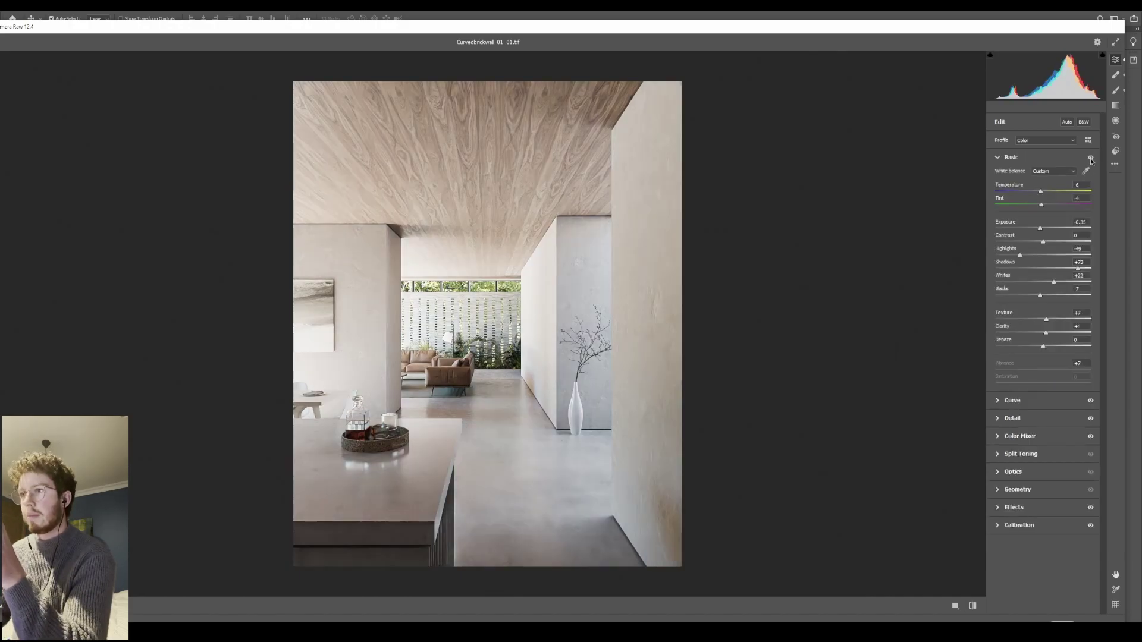
left_click(1091, 158)
left_click(1091, 159)
left_click(1091, 159)
left_click(1090, 158)
left_click(1090, 158)
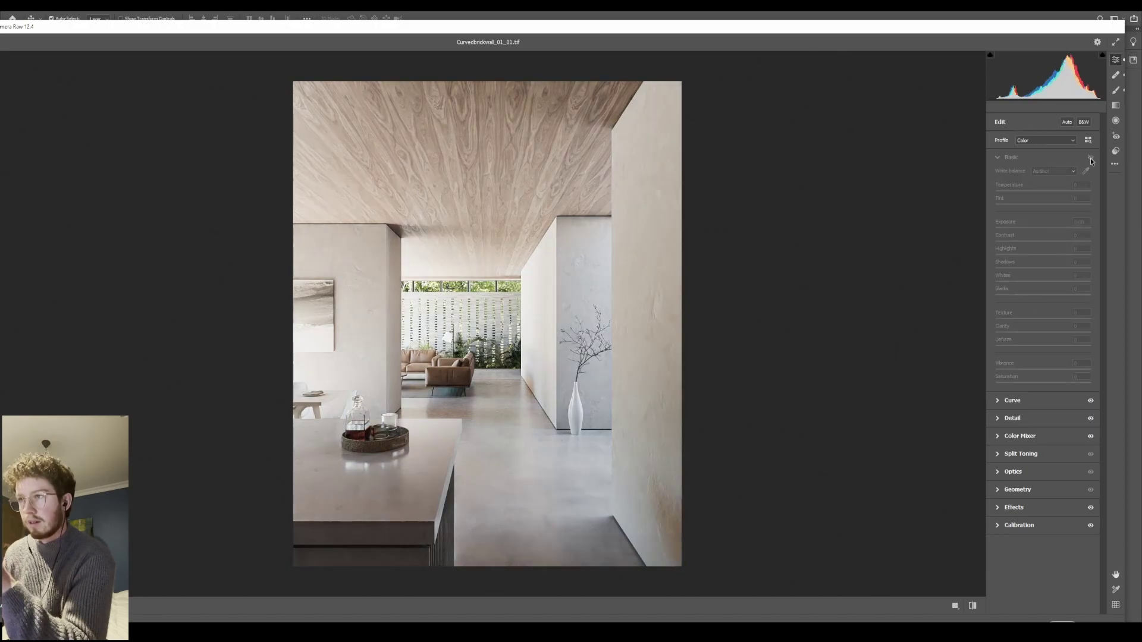
left_click(1090, 159)
left_click(1091, 158)
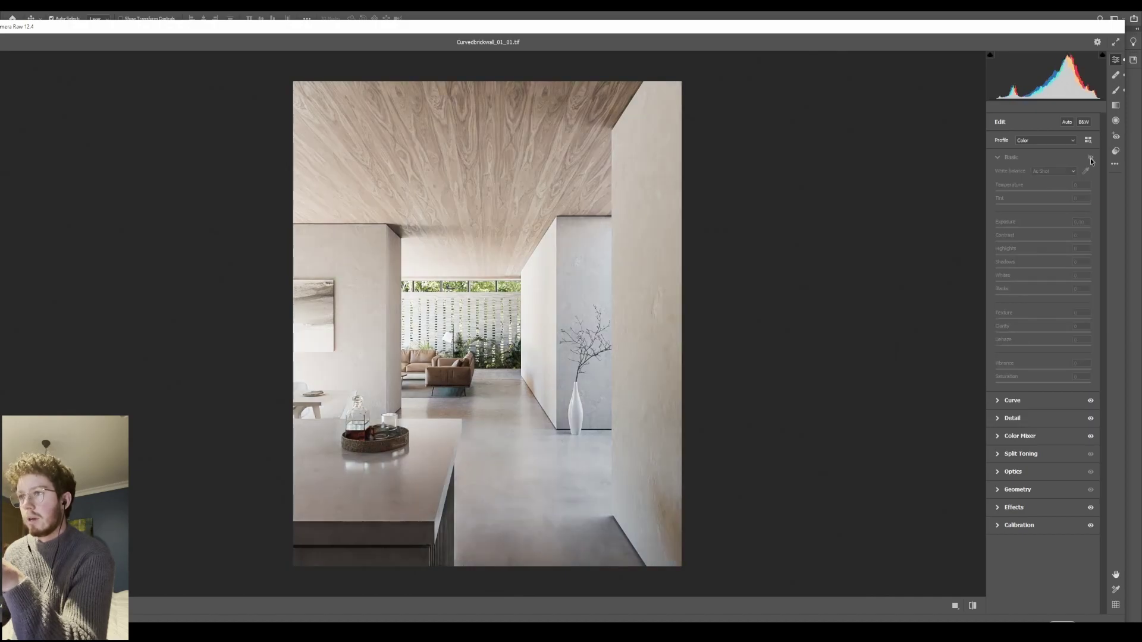
left_click(1091, 158)
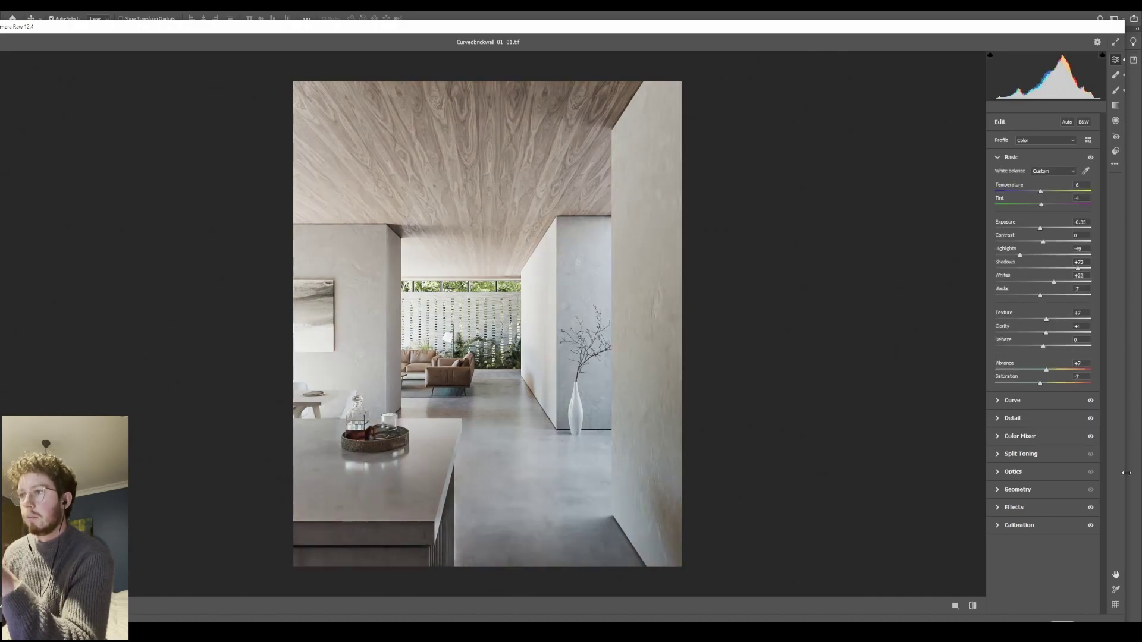
Apply the Camera Raw settings to Layer 0 of the interior render and toggle the filter's visibility to compare the result.
left_click_drag(1112, 27, 1085, 7)
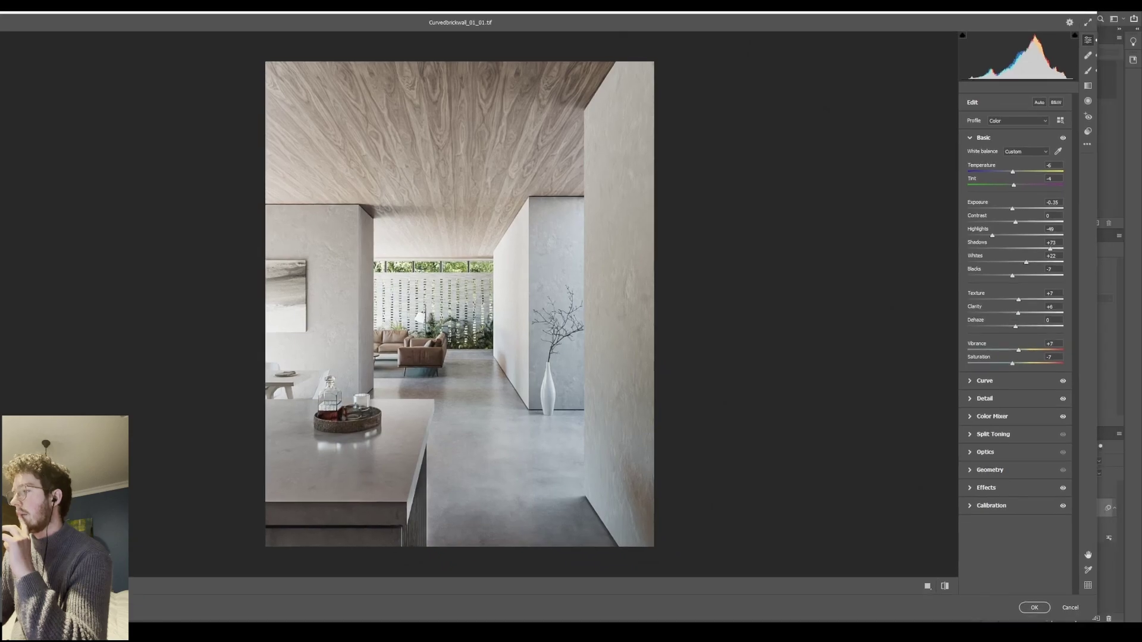
left_click(1034, 607)
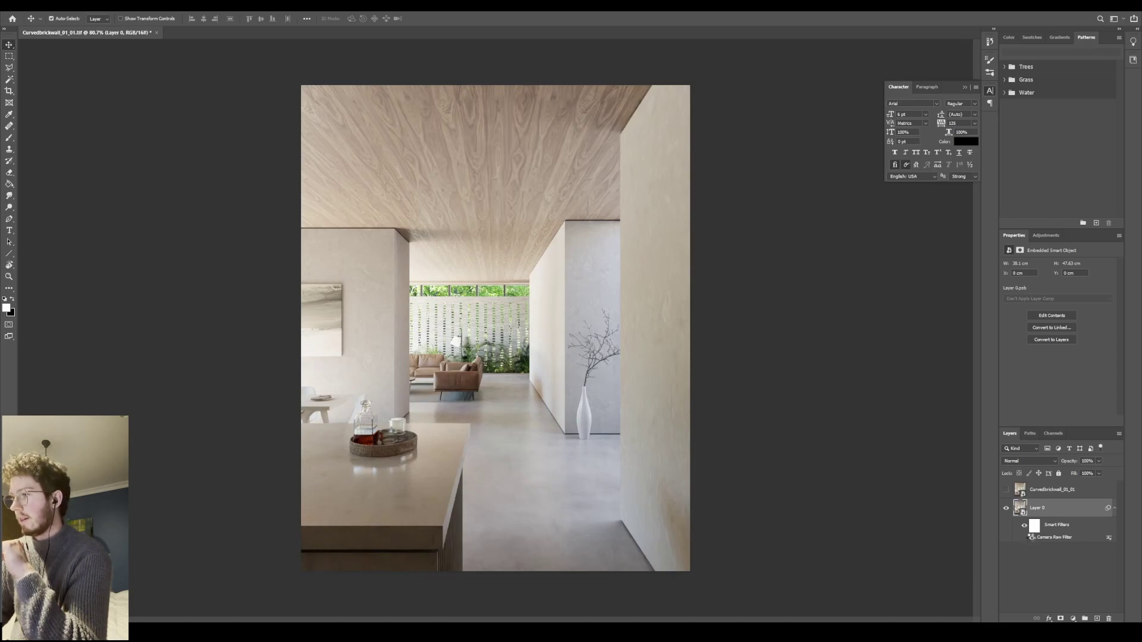
left_click(1032, 538)
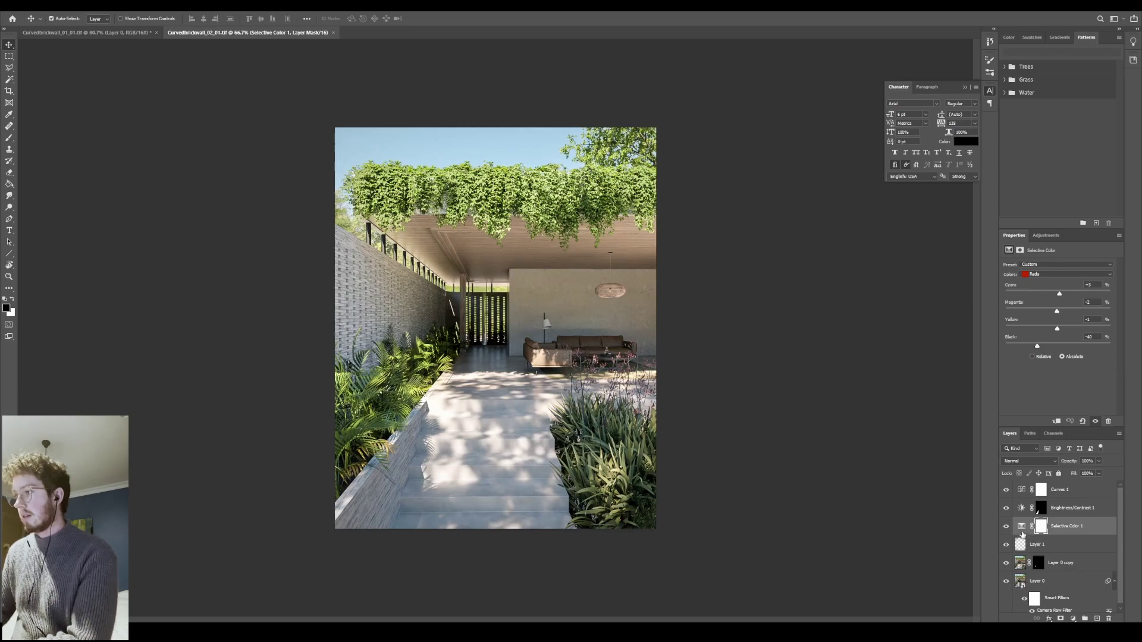
In Curvedbrickwall_02_01.tif, group all the layers above Layer 0, from Layer 0 copy up to Curves 1.
scroll(1033, 570, "down", 1)
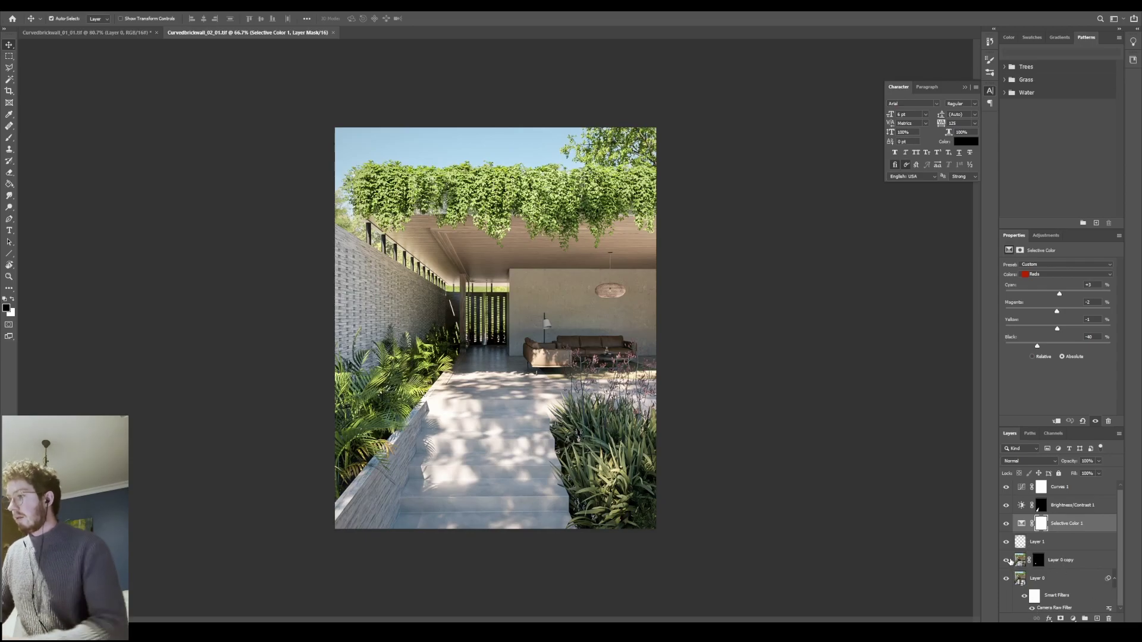
left_click(1081, 562)
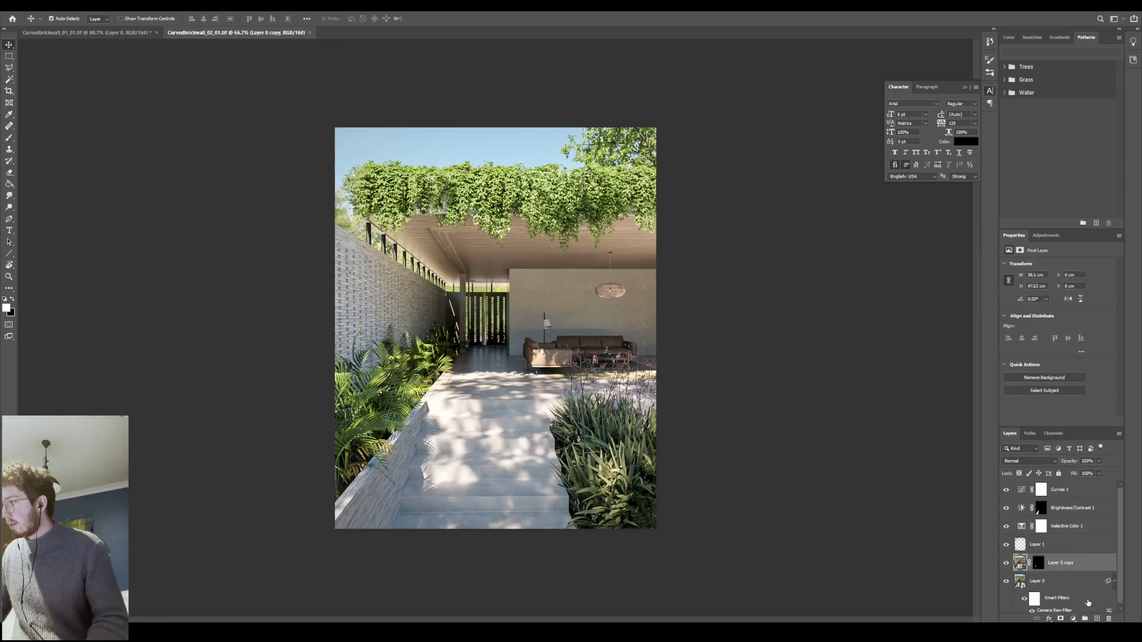
left_click(1073, 490, "shift")
left_click(1085, 618)
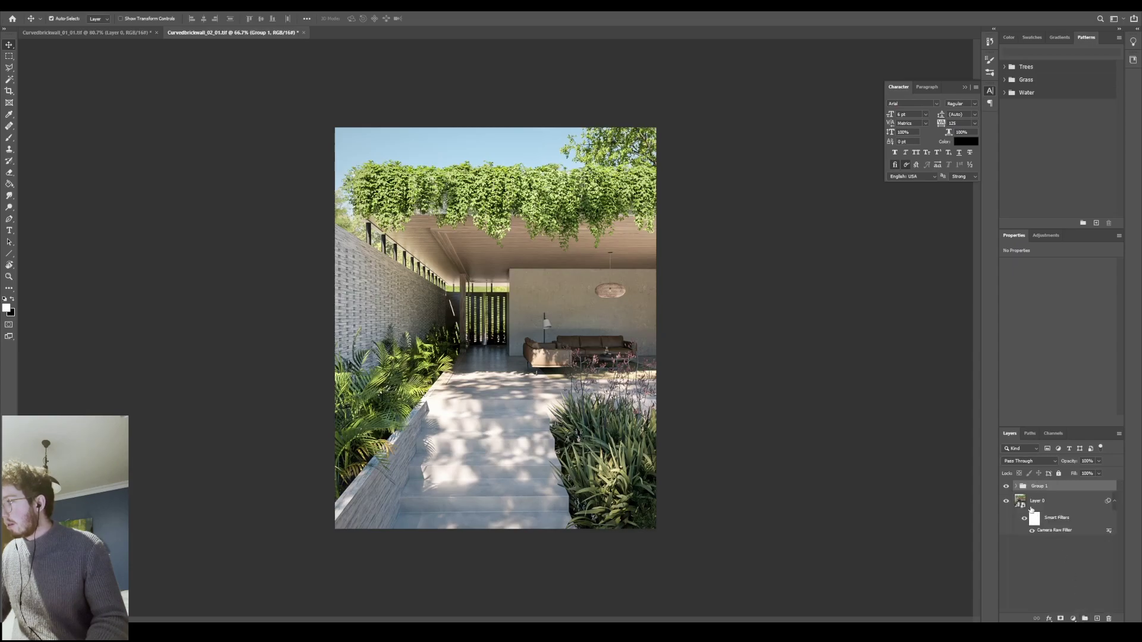
Hide Group 1 and turn Layer 0's Camera Raw Filter off and on to compare its effect, leaving the filter enabled.
left_click(1005, 486)
left_click(1032, 531)
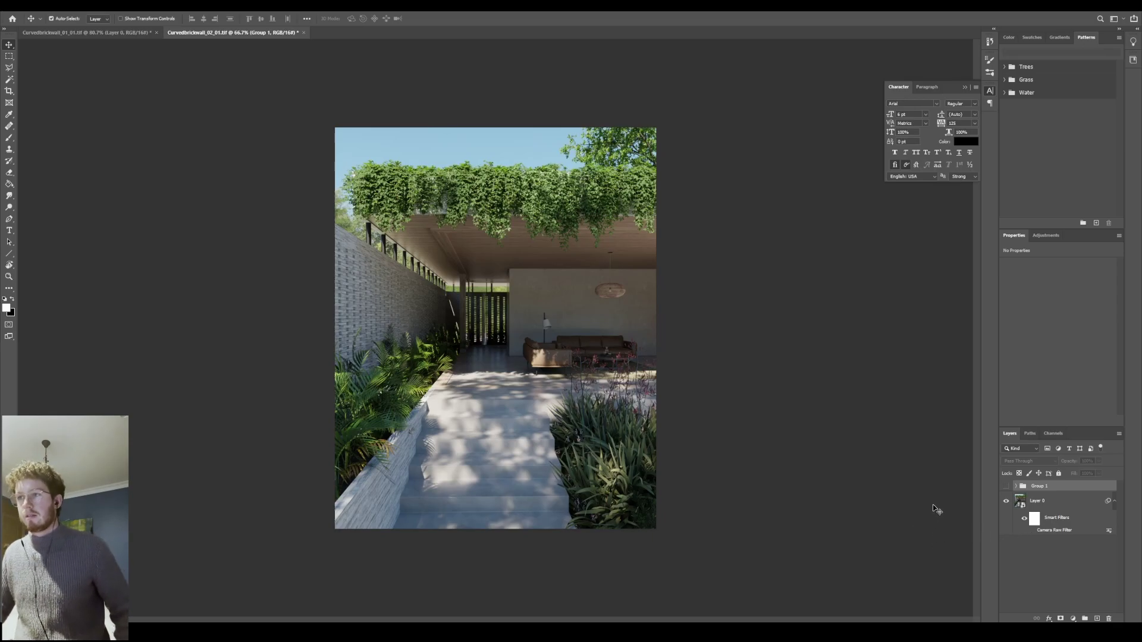
left_click(1033, 530)
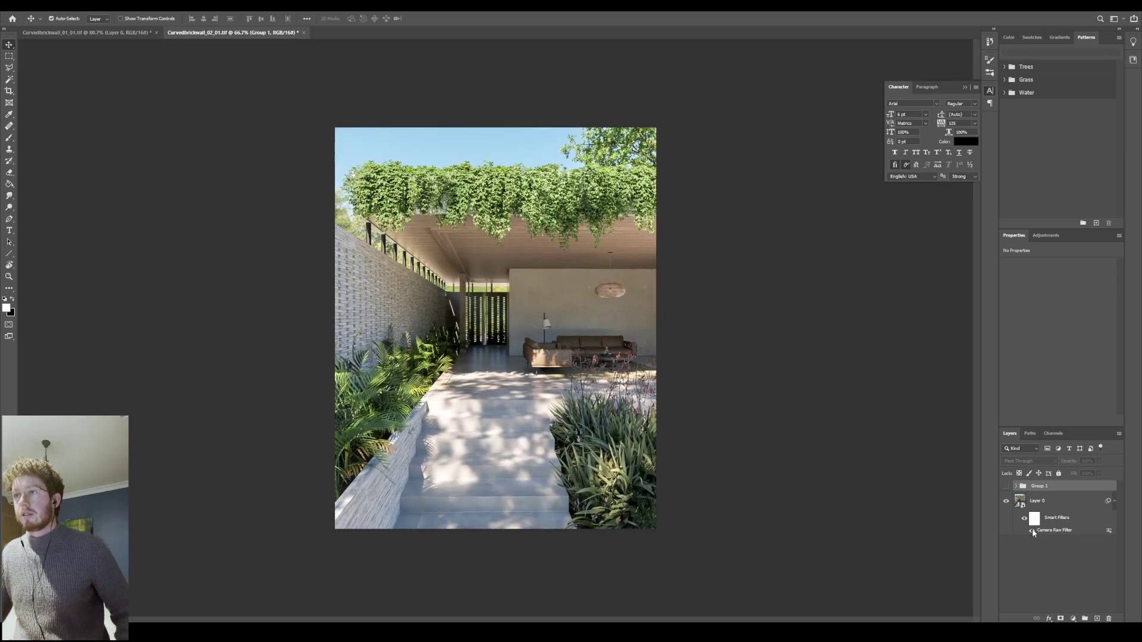
left_click(1032, 530)
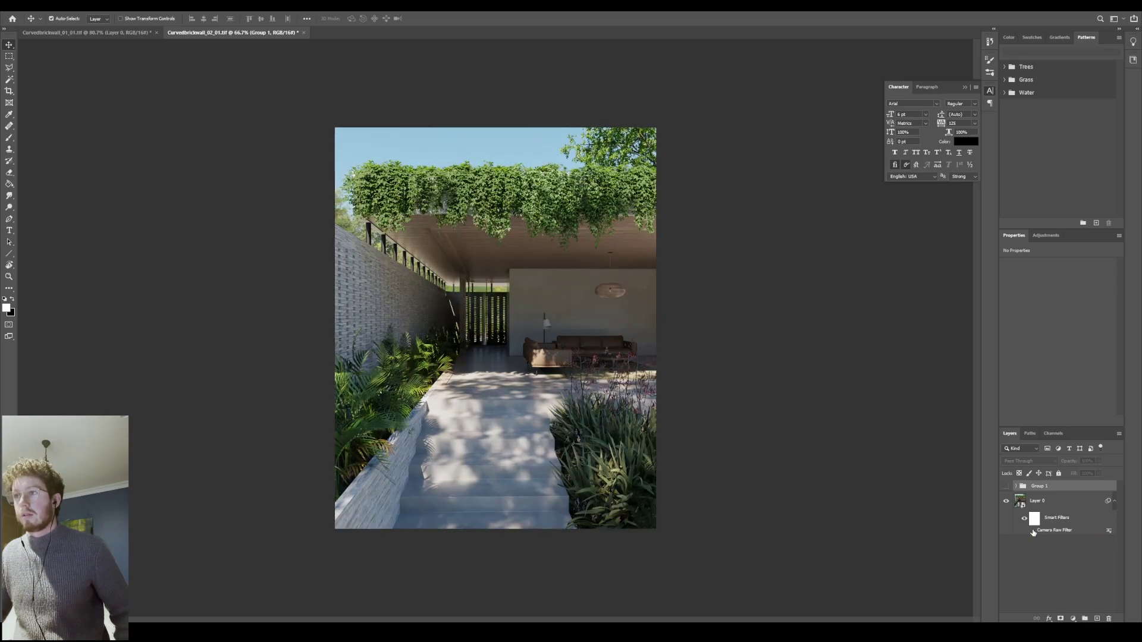
left_click(1032, 530)
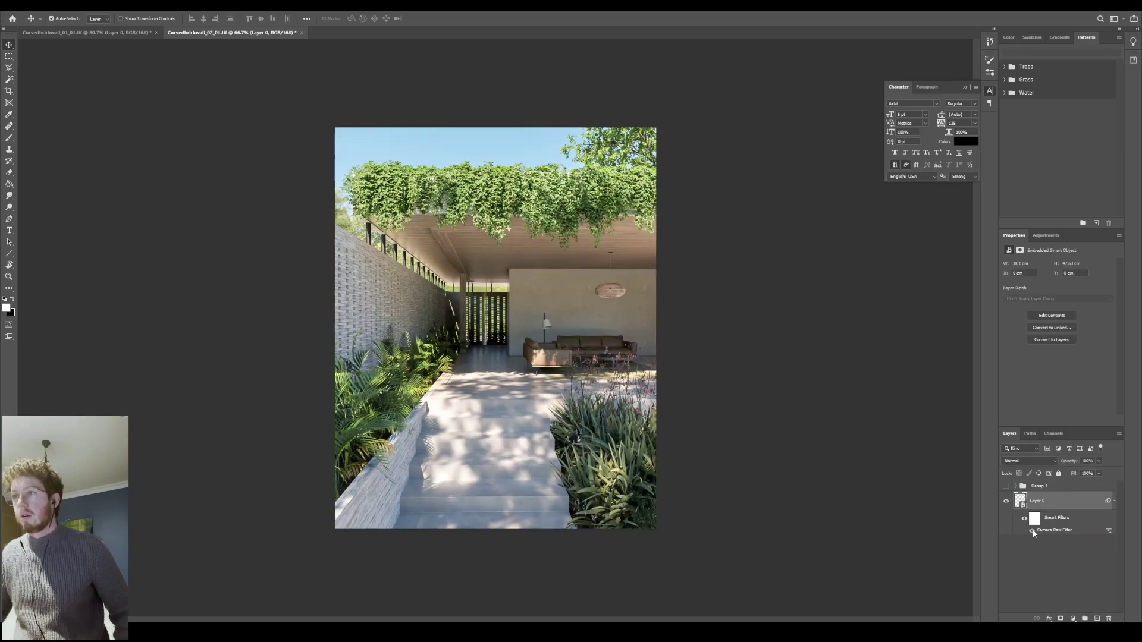
Expand Group 1, toggle its visibility to compare the combined adjustments, leave it shown and select Layer 0 copy.
left_click(1015, 486)
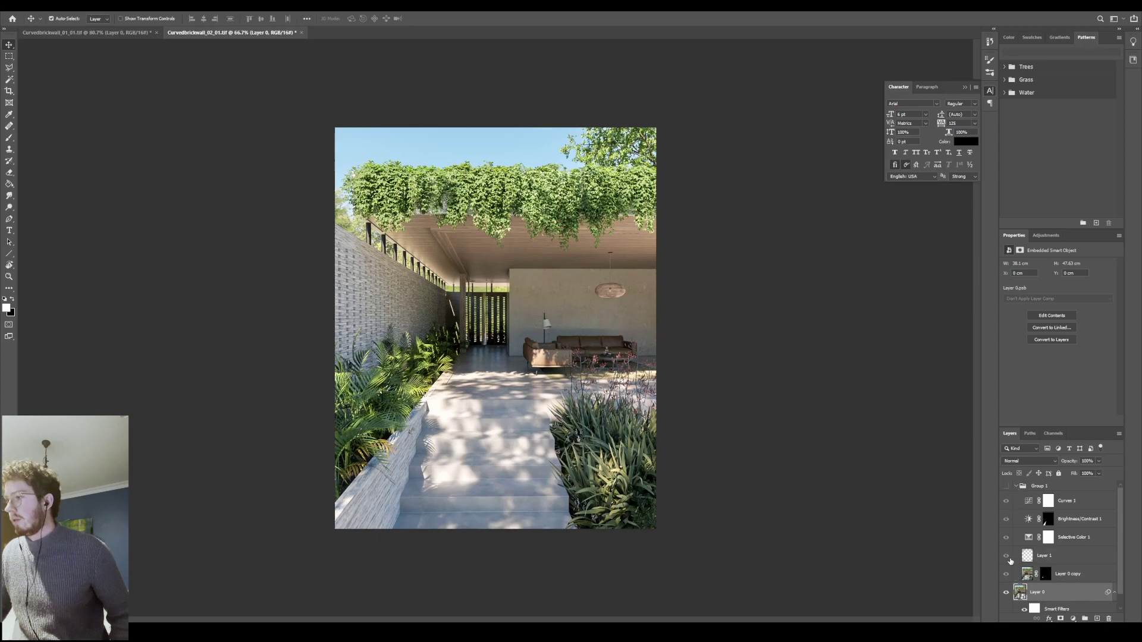
left_click(1006, 487)
left_click(1006, 486)
left_click(1005, 486)
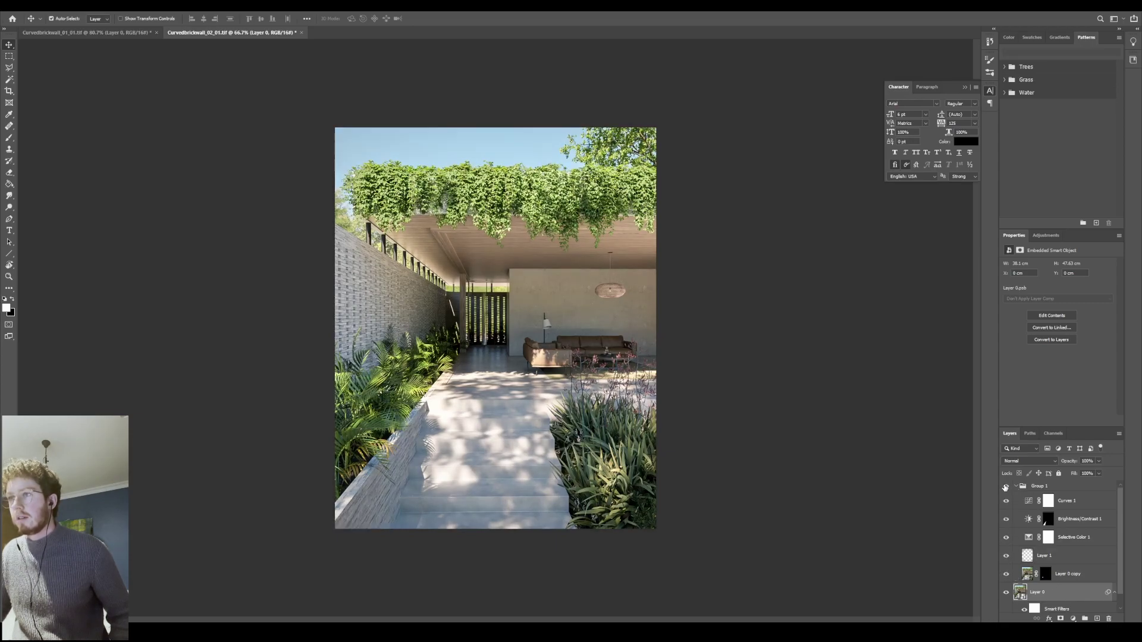
left_click(1076, 573)
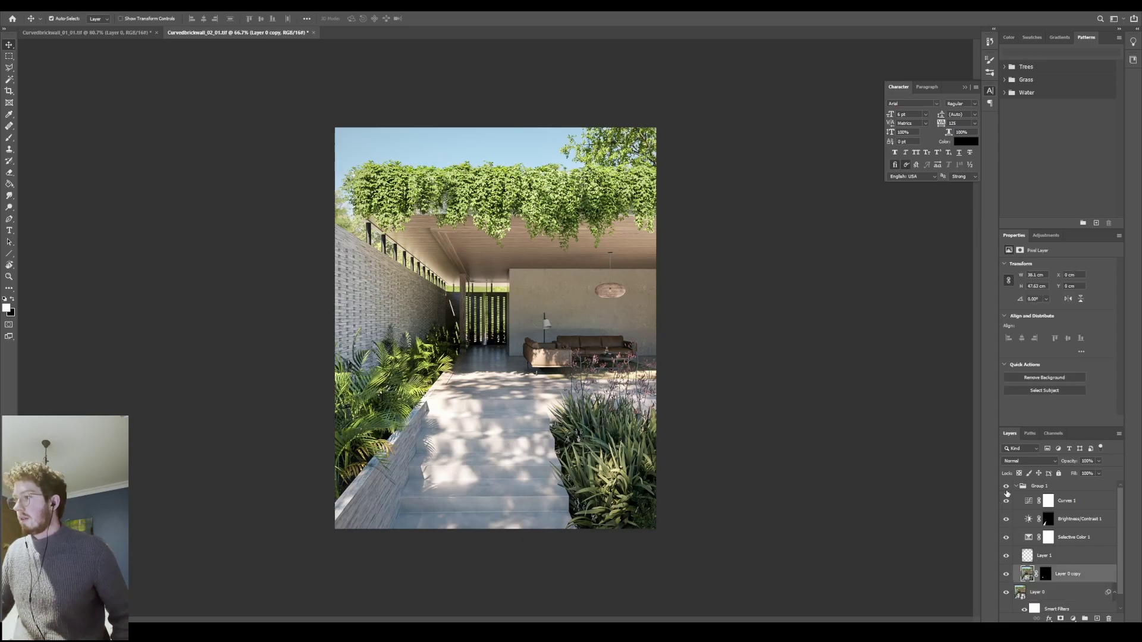
Turn the Selective Color 1 layer off and on repeatedly to compare its effect on the exterior render.
left_click(1005, 538)
left_click(1005, 538)
left_click(1005, 538)
left_click(1005, 538)
left_click(1005, 539)
left_click(1006, 538)
left_click(1006, 538)
left_click(1005, 538)
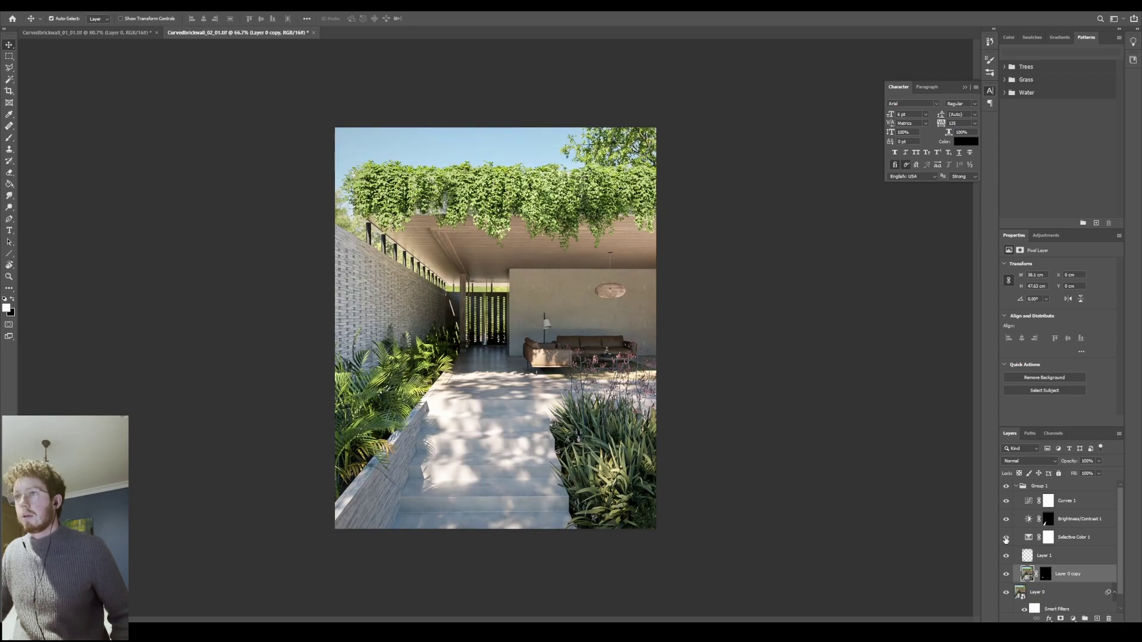
Toggle the Brightness/Contrast 1 layer and Layer 1 off and on to compare their effects, leaving both visible.
left_click(1006, 519)
left_click(1005, 519)
left_click(1006, 519)
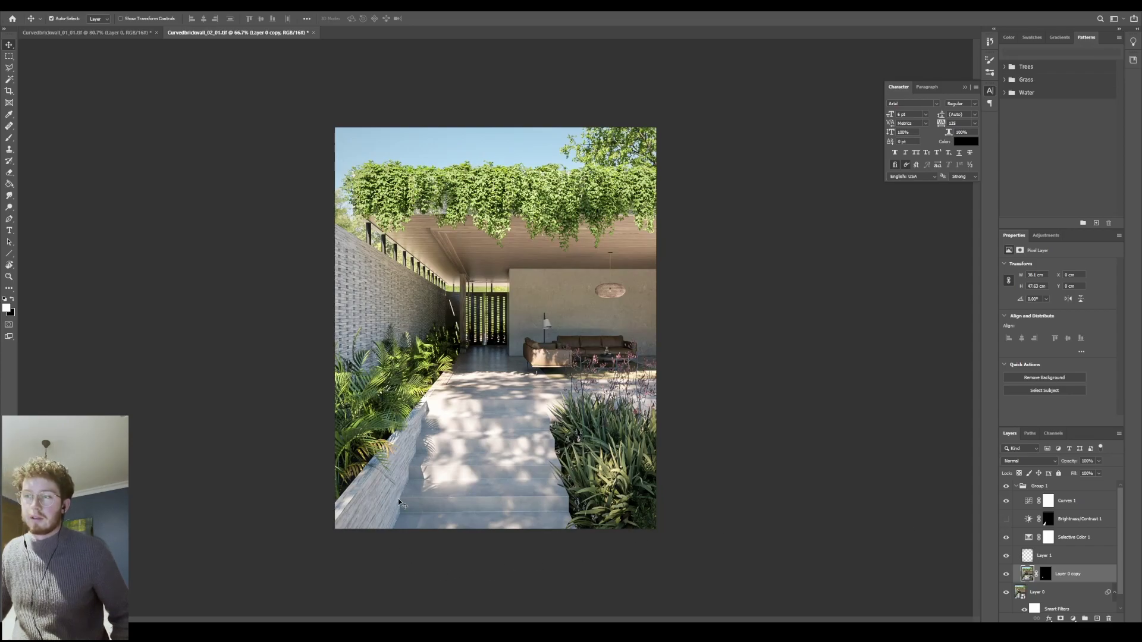
left_click(1005, 520)
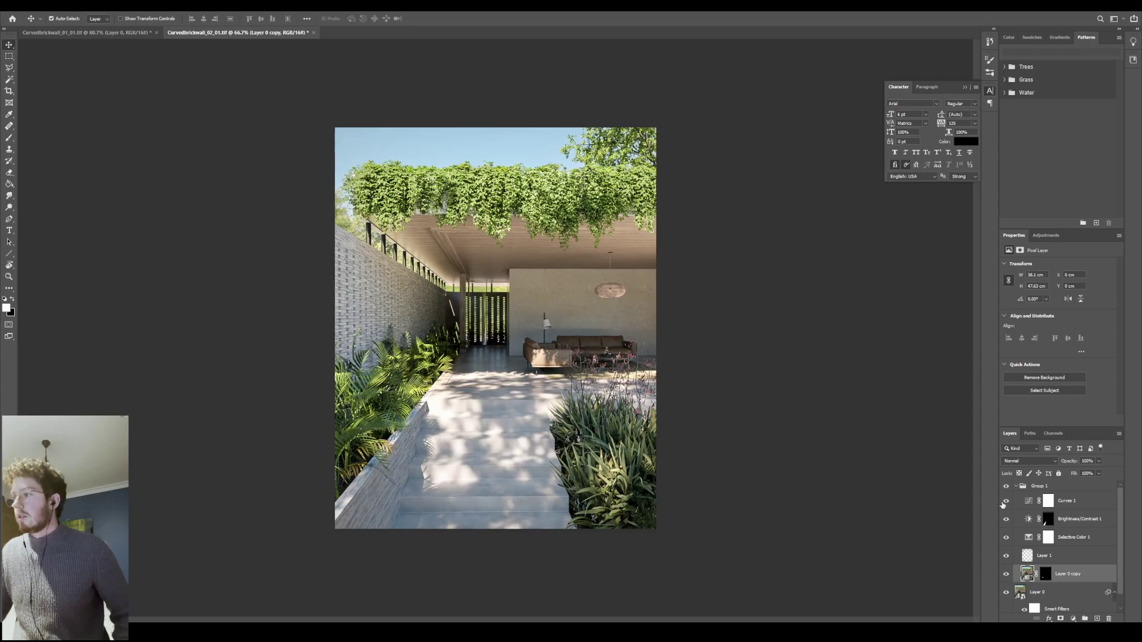
left_click(1005, 556)
left_click(1005, 555)
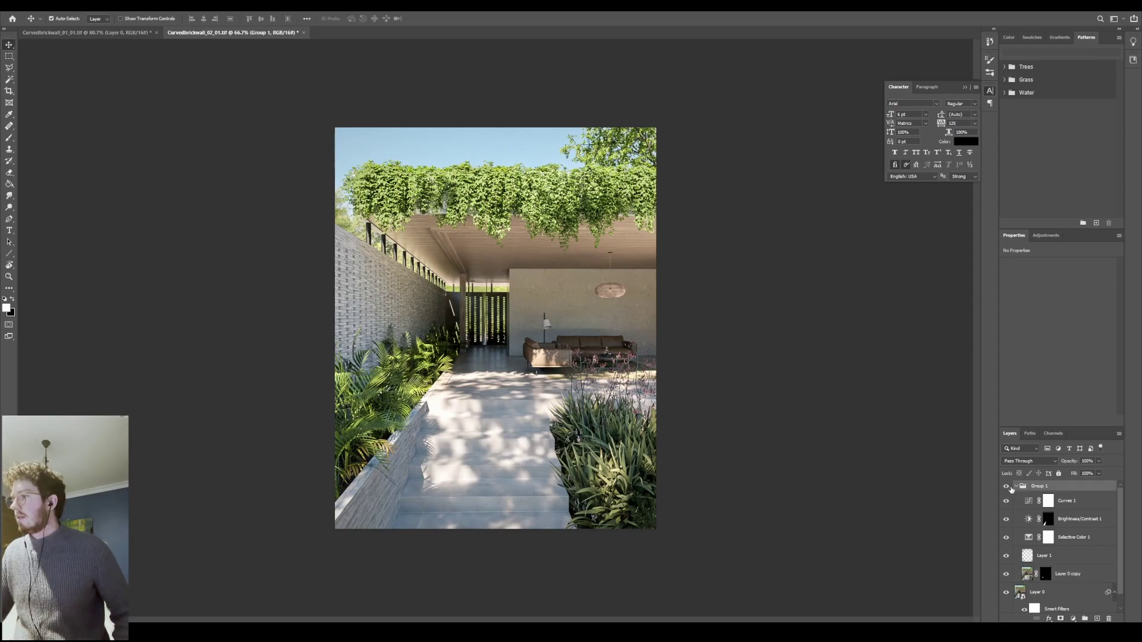